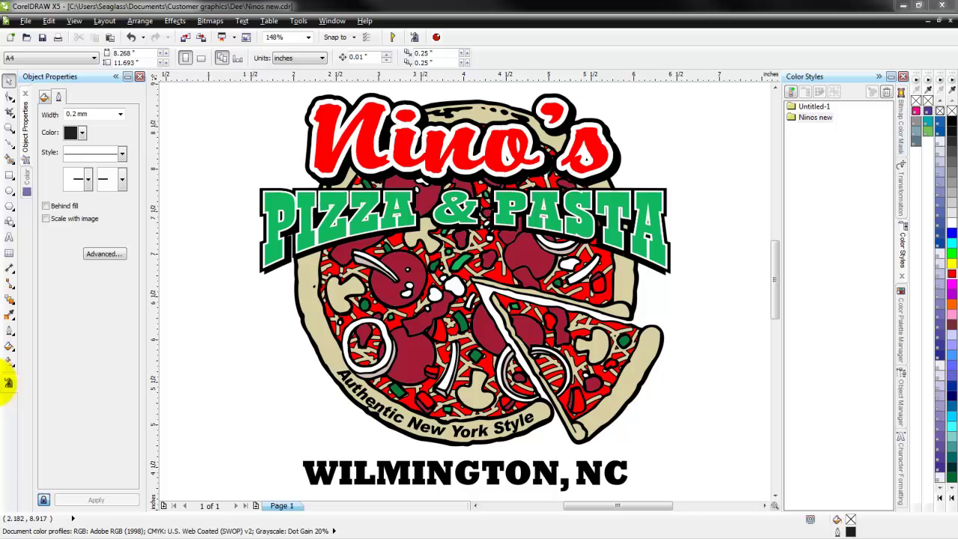
Step: View the logo in Wireframe, zoom in on the top outlines, then return to Enhanced view
{"action": "left_click", "coordinate": [75, 21]}
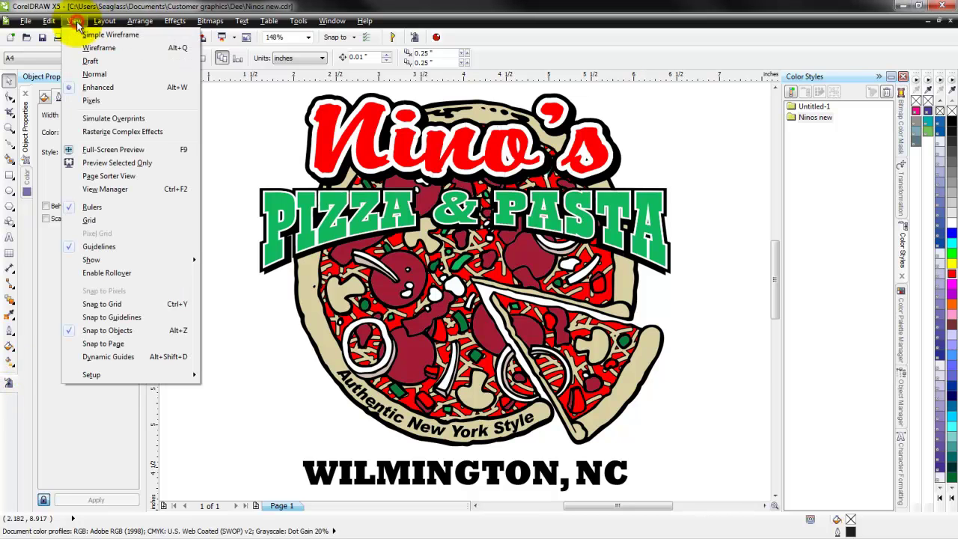
{"action": "left_click", "coordinate": [116, 49]}
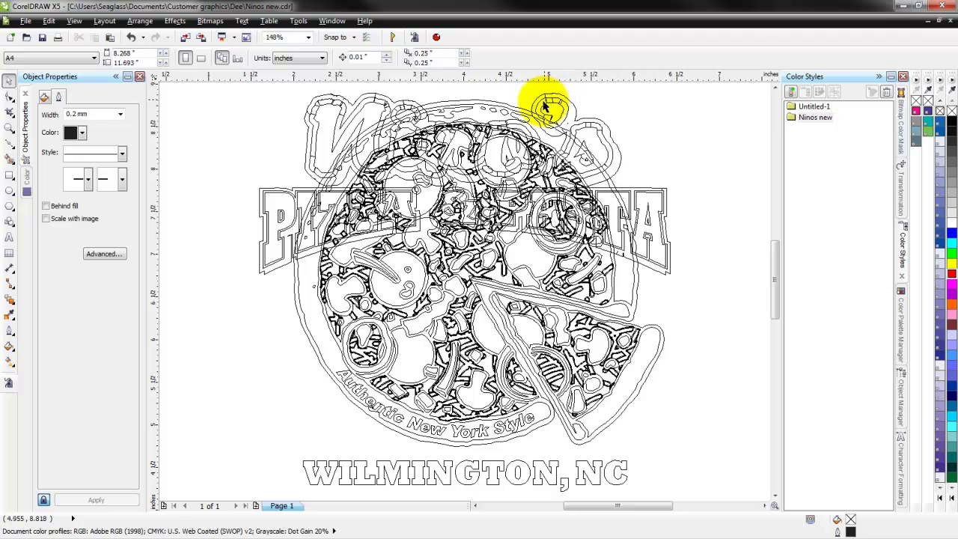
{"action": "key", "text": "z"}
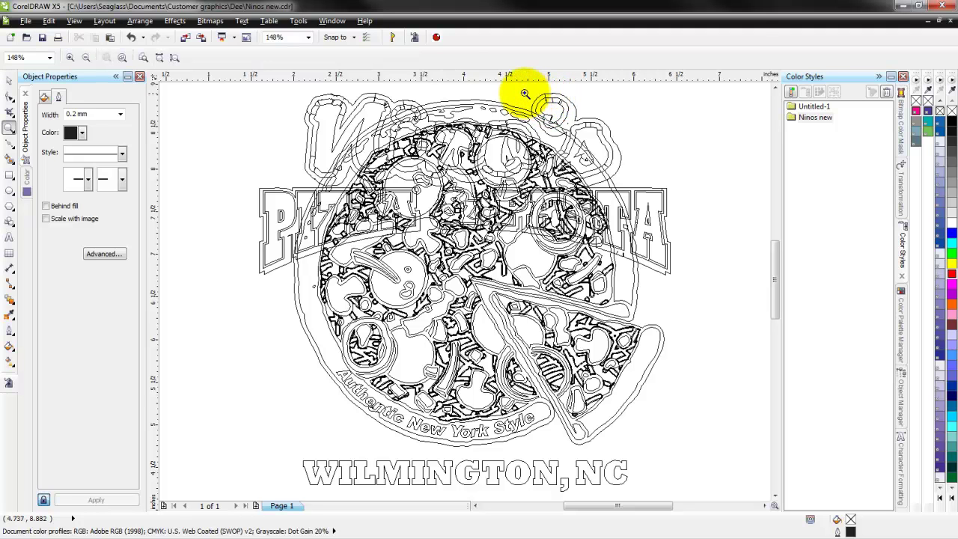
{"action": "left_click_drag", "start_coordinate": [517, 92], "coordinate": [622, 160]}
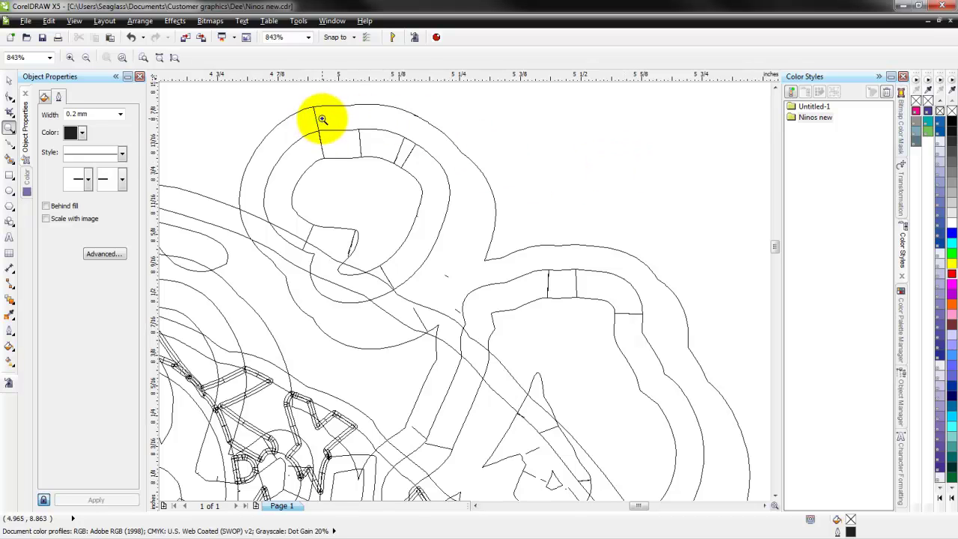
{"action": "right_click", "coordinate": [457, 194]}
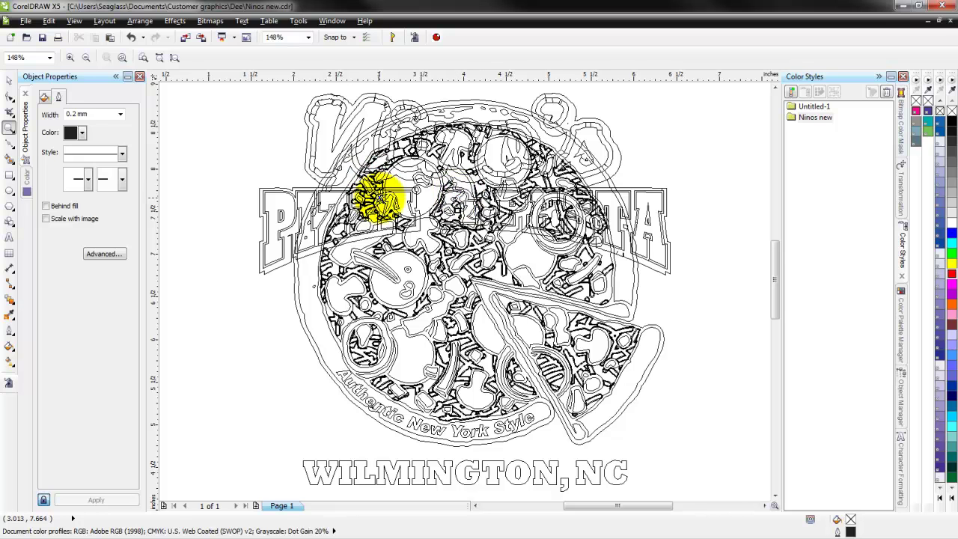
{"action": "key", "text": "shift+F9"}
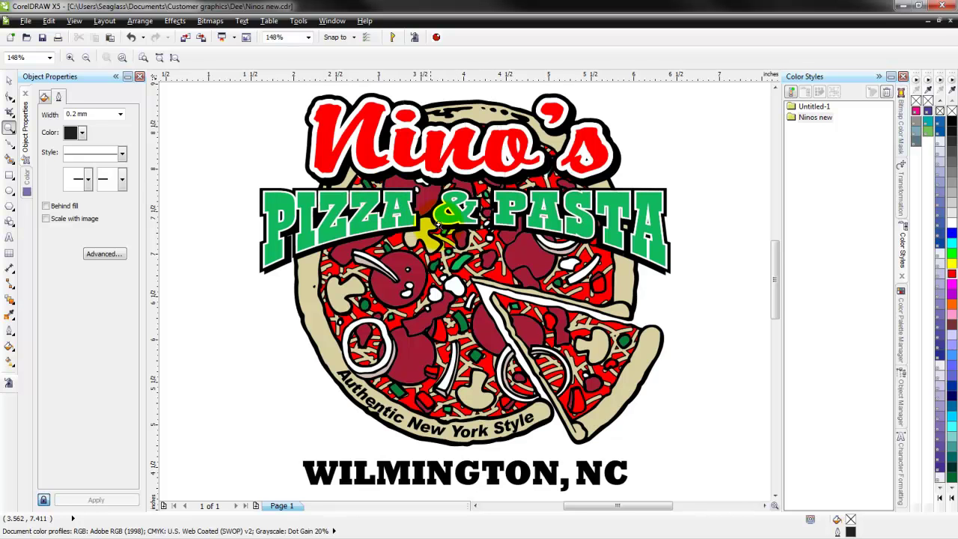
Step: Zoom out to the whole page and marquee-select all 50 logo objects
{"action": "left_click", "coordinate": [9, 80]}
{"action": "key", "text": "F3"}
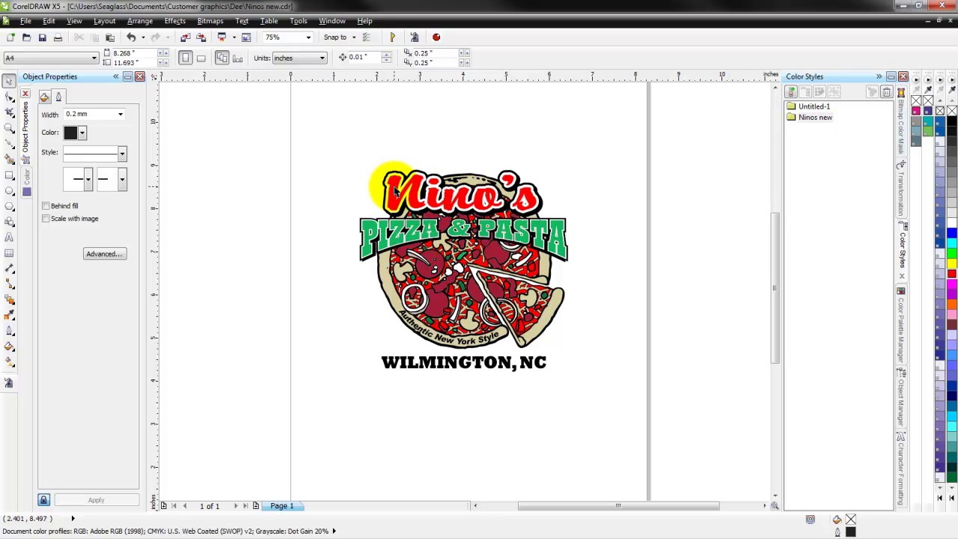
{"action": "left_click_drag", "start_coordinate": [312, 149], "coordinate": [598, 393]}
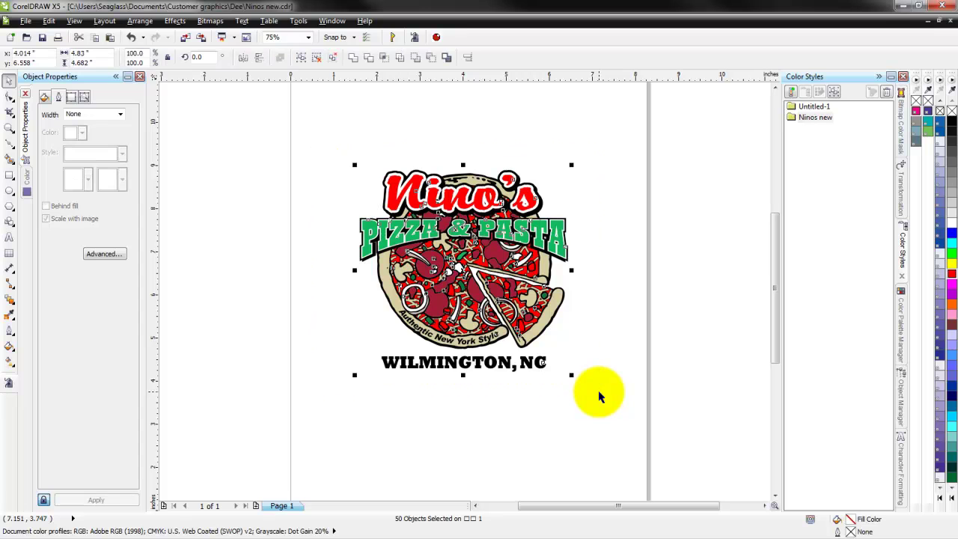
Step: Build a single boundary curve around the selected logo objects with Create Boundary
{"action": "left_click", "coordinate": [447, 59]}
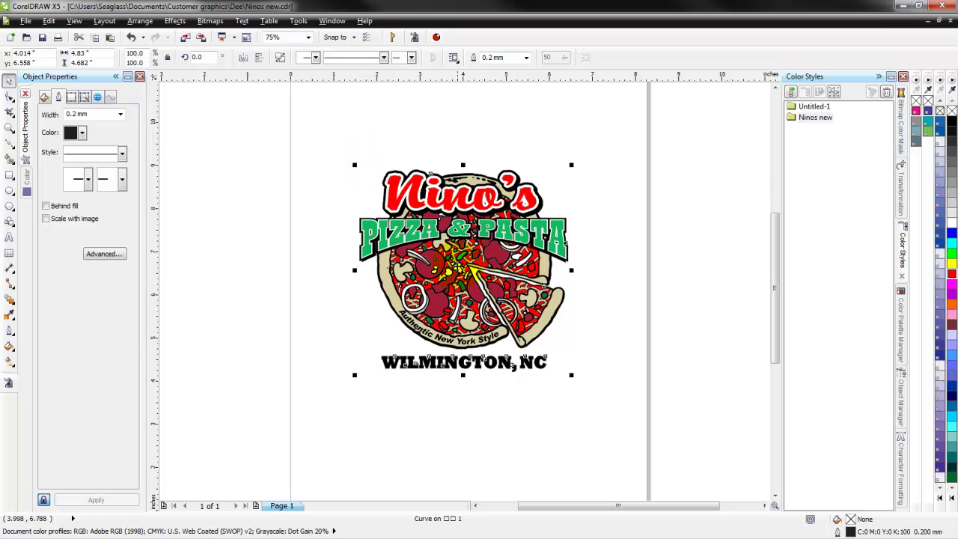
Step: Drag the new boundary curve to the left of the logo and bring its left side into view
{"action": "left_click_drag", "start_coordinate": [459, 268], "coordinate": [236, 262]}
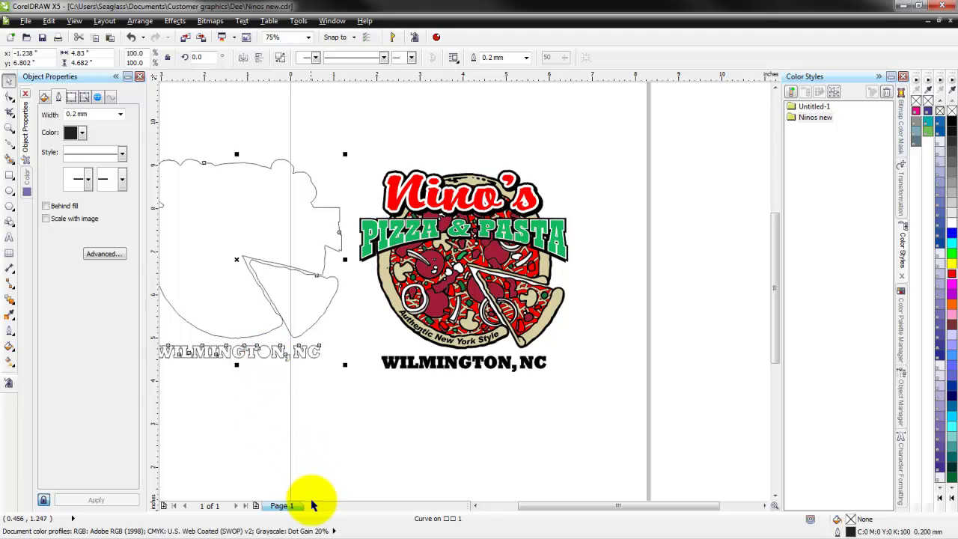
{"action": "left_click", "coordinate": [477, 507]}
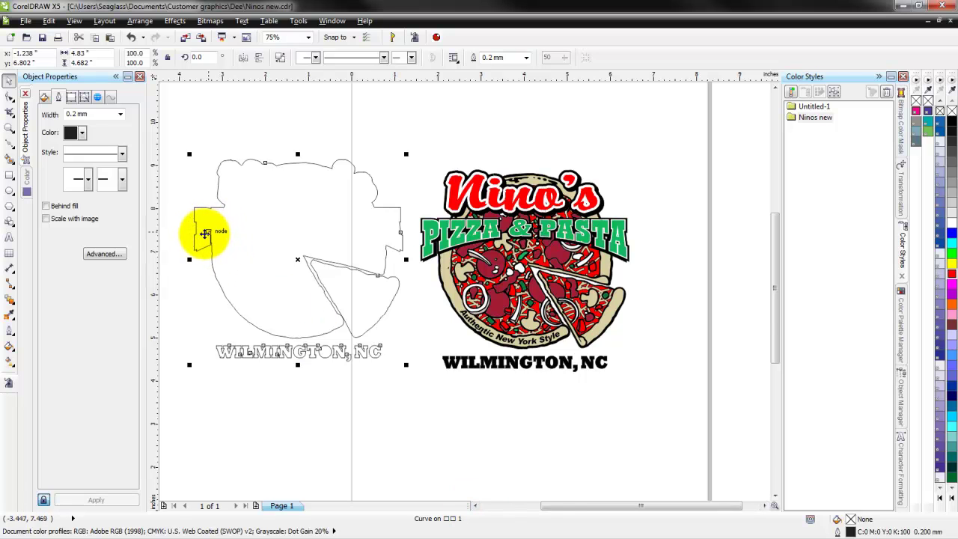
{"action": "scroll", "coordinate": [203, 234], "scroll_direction": "up", "scroll_amount": 1}
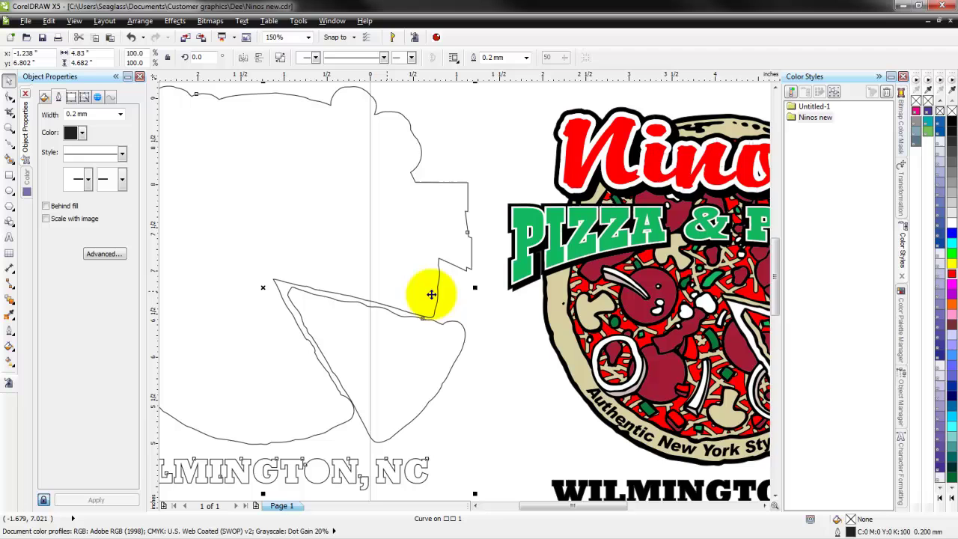
{"action": "left_click", "coordinate": [478, 506]}
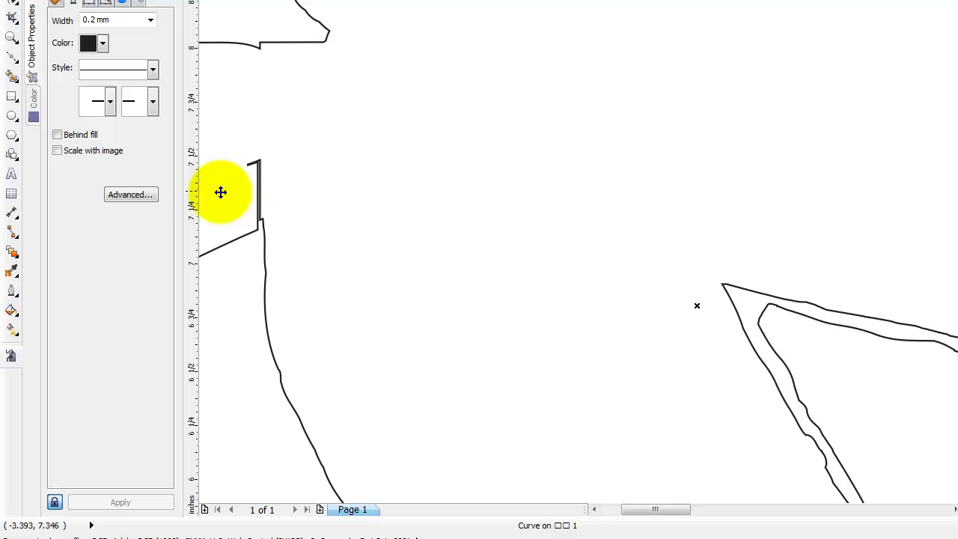
Step: Delete the notch nodes on the boundary's left edge and straighten the spike segment into a line
{"action": "left_click", "coordinate": [12, 6]}
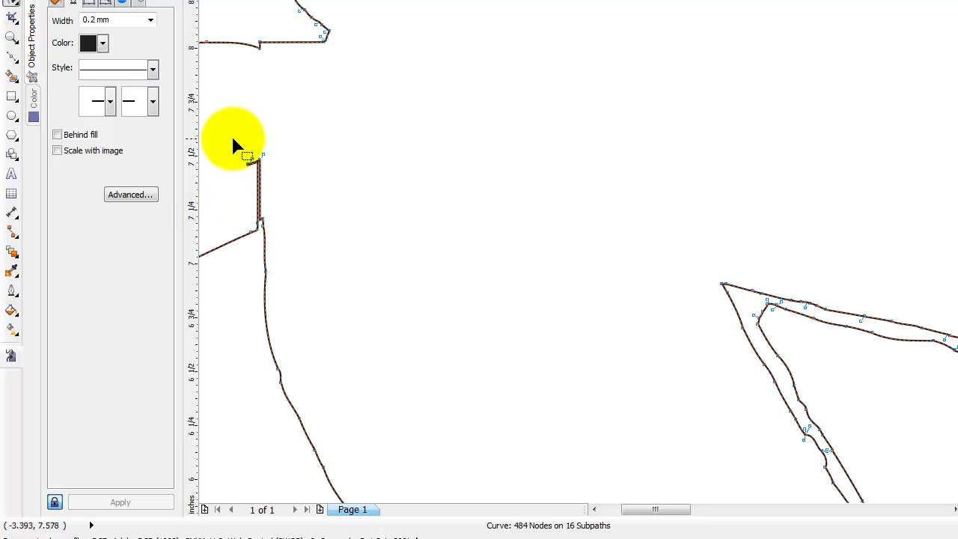
{"action": "left_click_drag", "start_coordinate": [232, 138], "coordinate": [288, 180]}
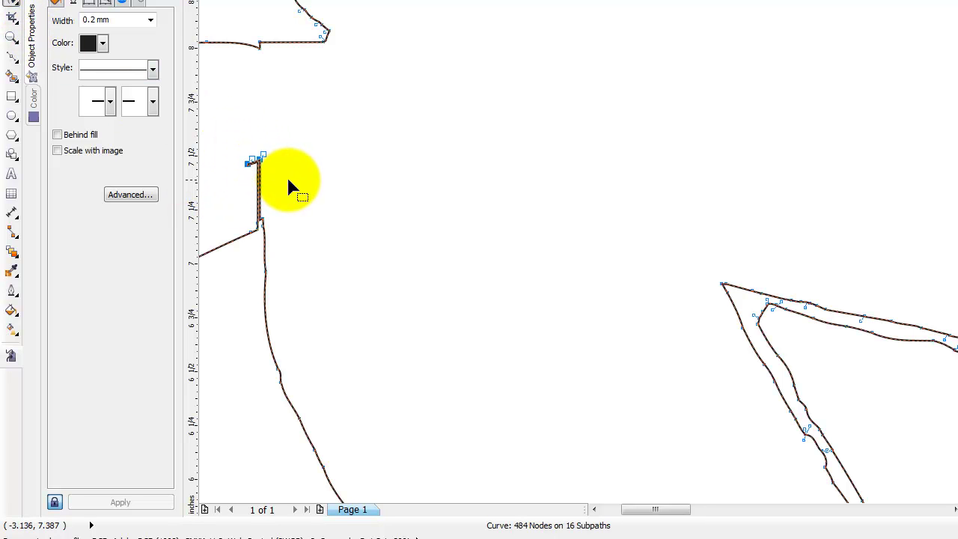
{"action": "key", "text": "Delete"}
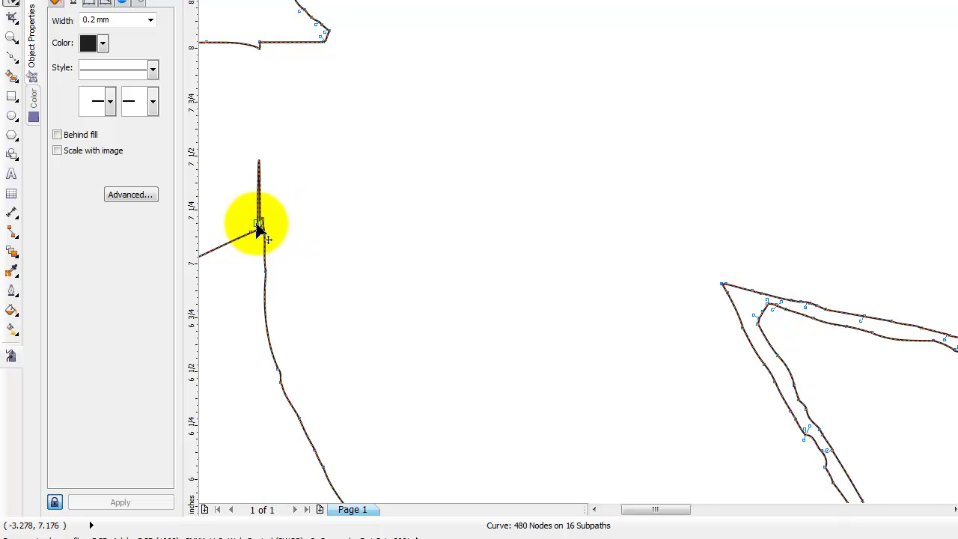
{"action": "left_click", "coordinate": [257, 223]}
{"action": "key", "text": "Delete"}
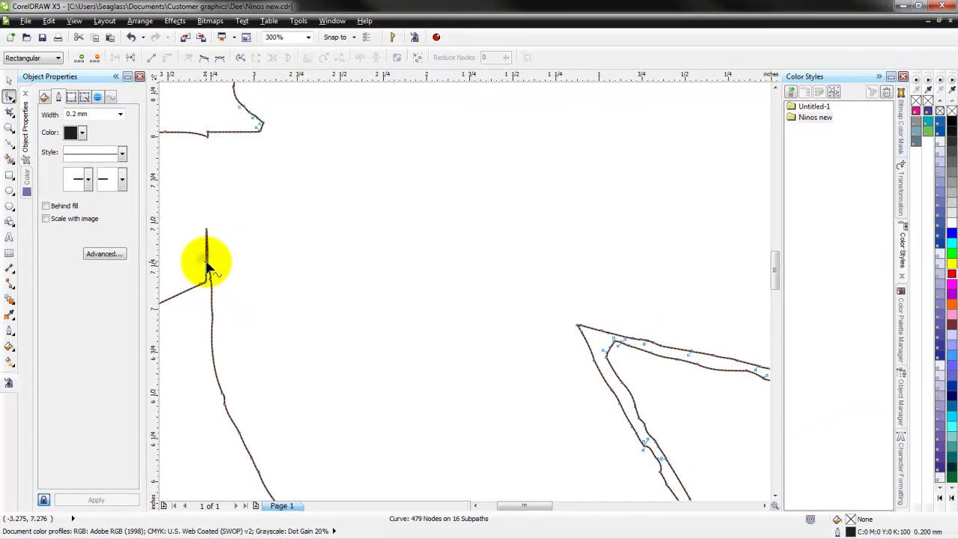
{"action": "right_click", "coordinate": [208, 266]}
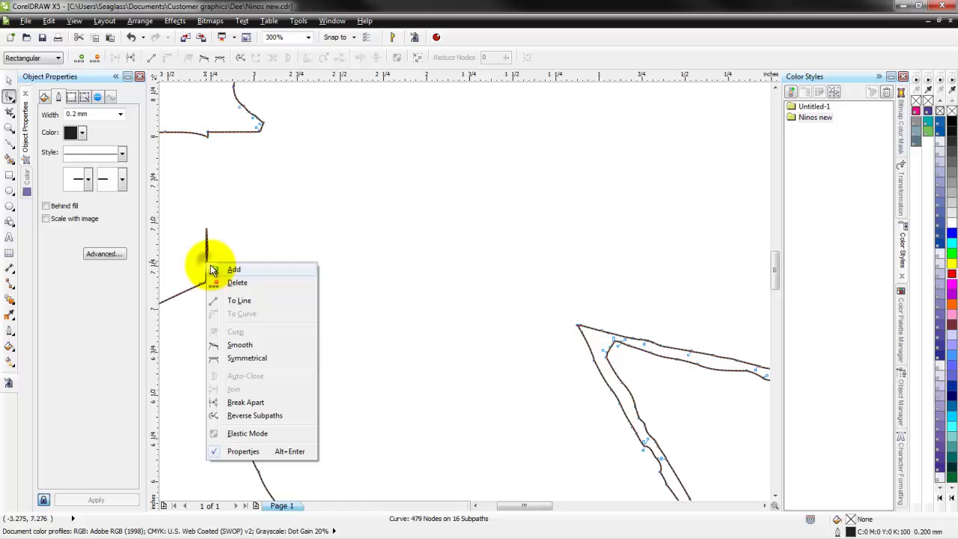
{"action": "left_click", "coordinate": [243, 303]}
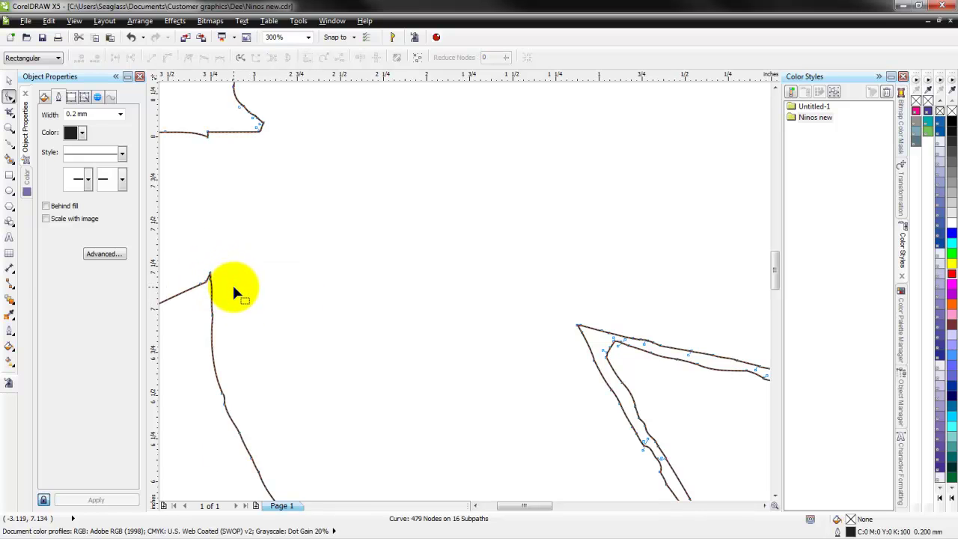
{"action": "scroll", "coordinate": [263, 301], "scroll_direction": "down", "scroll_amount": 3}
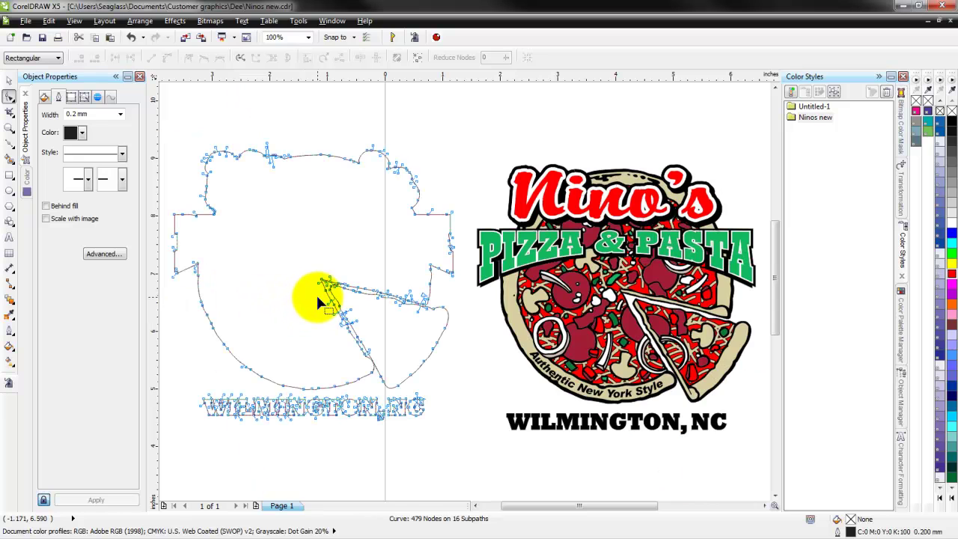
{"action": "key", "text": "space"}
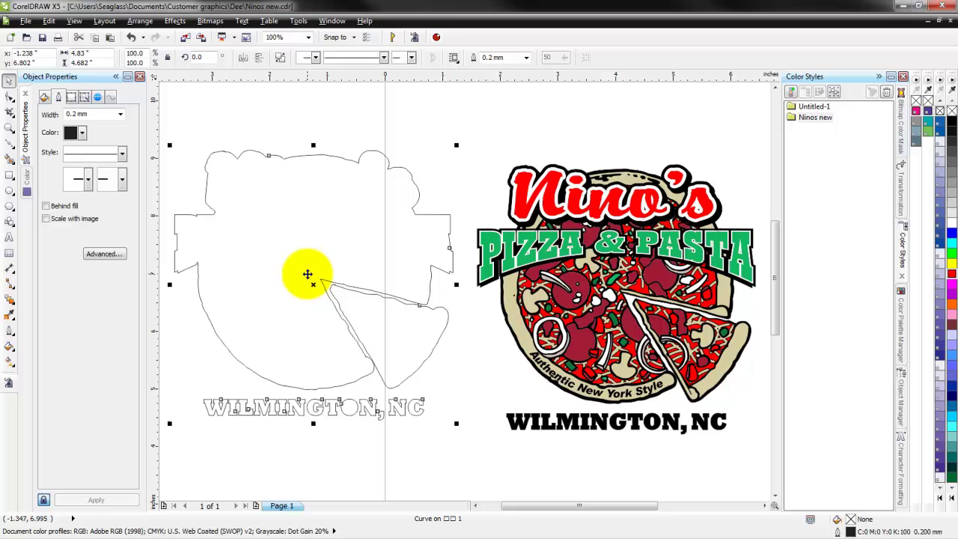
Step: Delete the side copy and give the logo's boundary curve a CutContour outline
{"action": "key", "text": "Delete"}
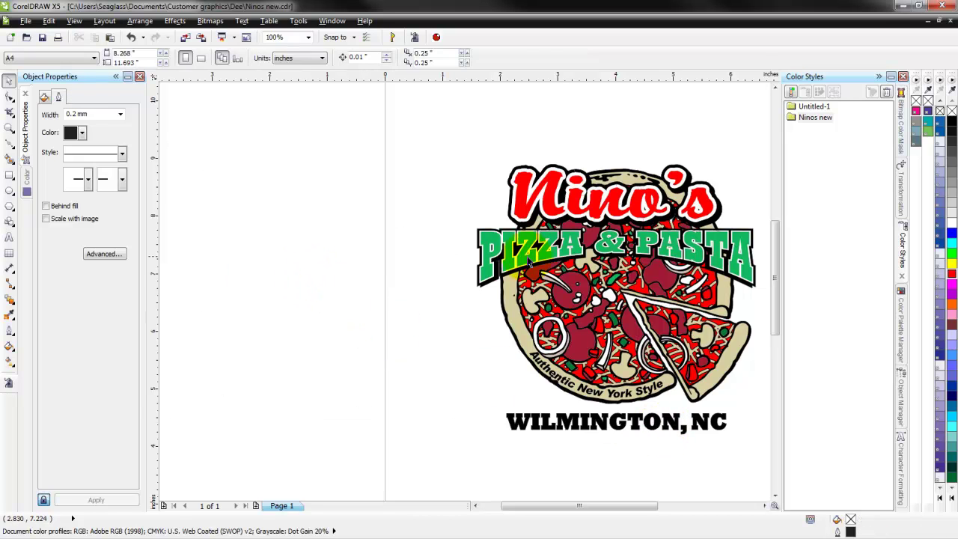
{"action": "left_click", "coordinate": [506, 289]}
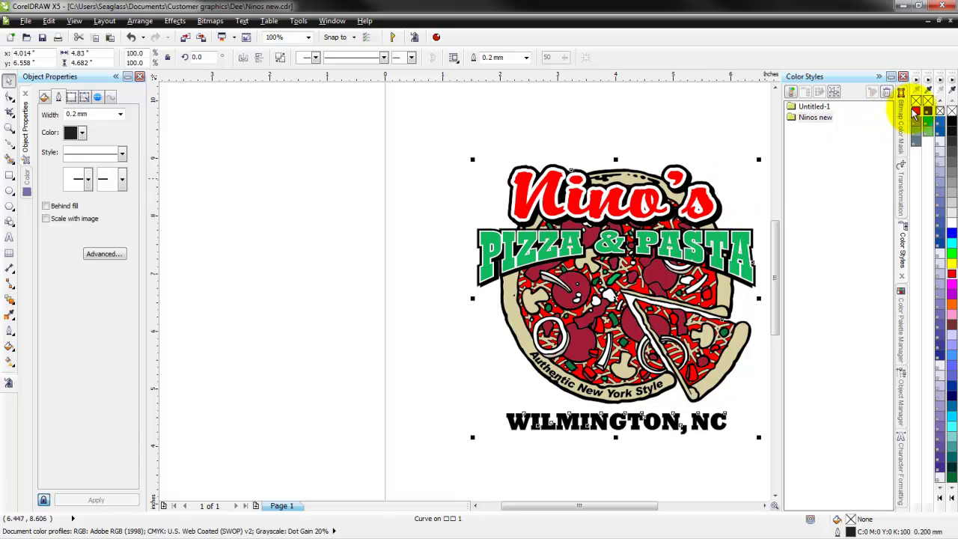
{"action": "right_click", "coordinate": [917, 113]}
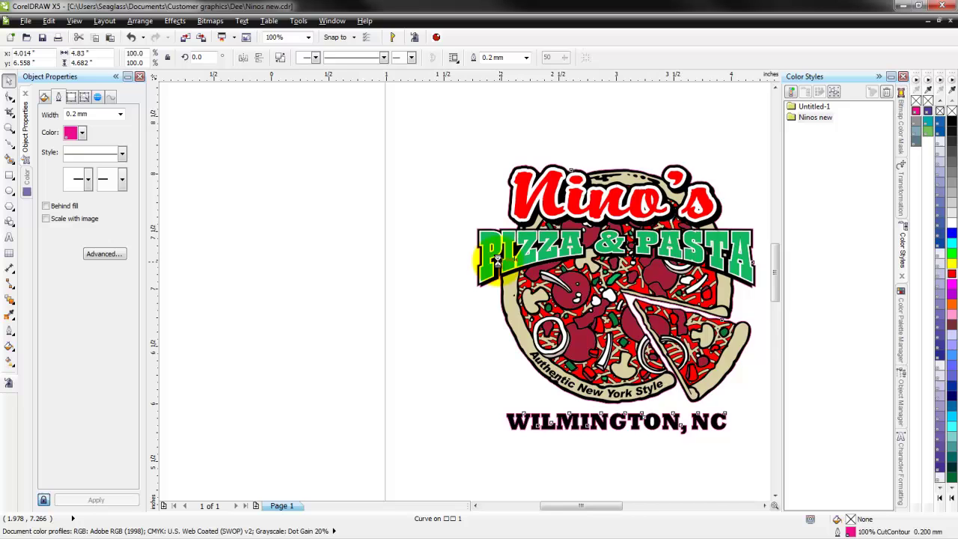
{"action": "scroll", "coordinate": [494, 276], "scroll_direction": "up", "scroll_amount": 2}
{"action": "scroll", "coordinate": [494, 276], "scroll_direction": "up", "scroll_amount": 2}
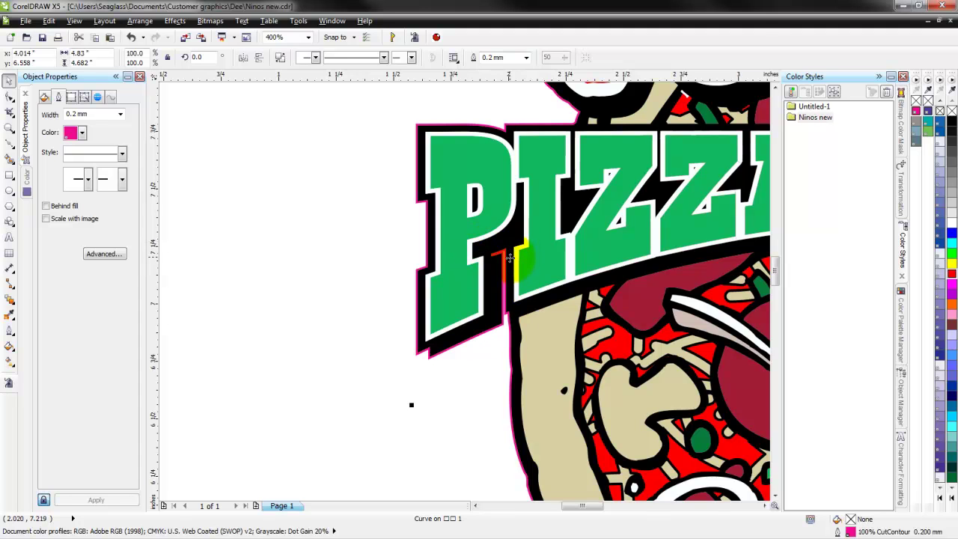
Step: Delete extra contour nodes at the P/face junction, straighten that segment, and drag the junction node upward
{"action": "key", "text": "F10"}
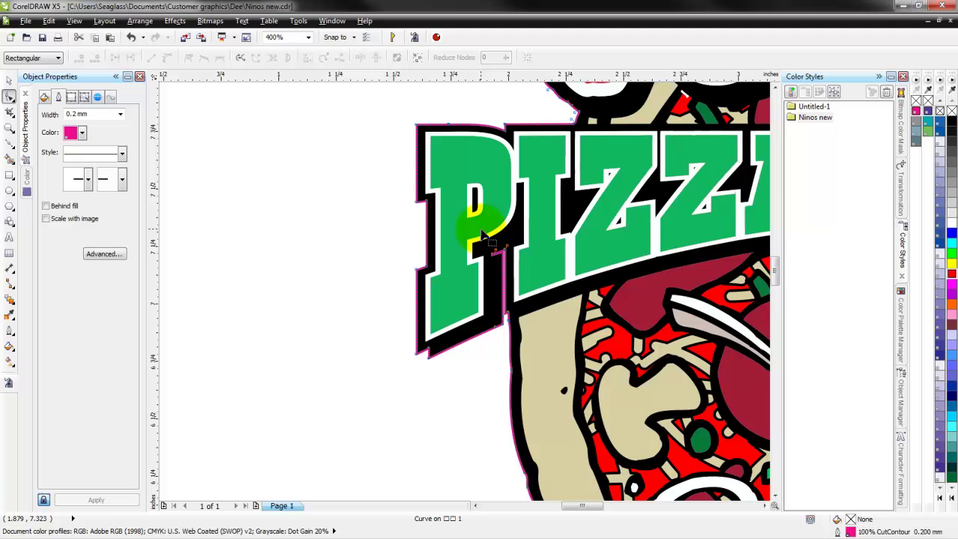
{"action": "left_click_drag", "start_coordinate": [480, 228], "coordinate": [521, 282]}
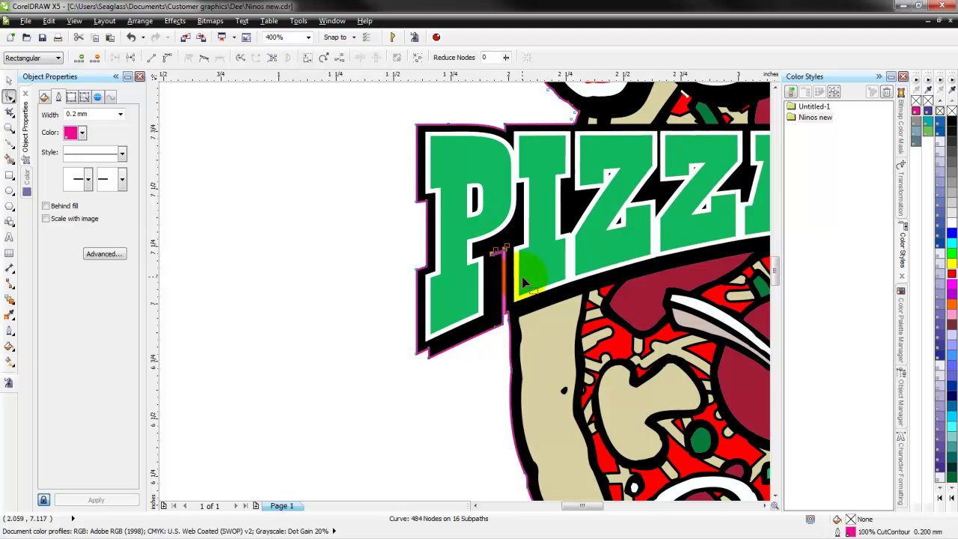
{"action": "key", "text": "Delete"}
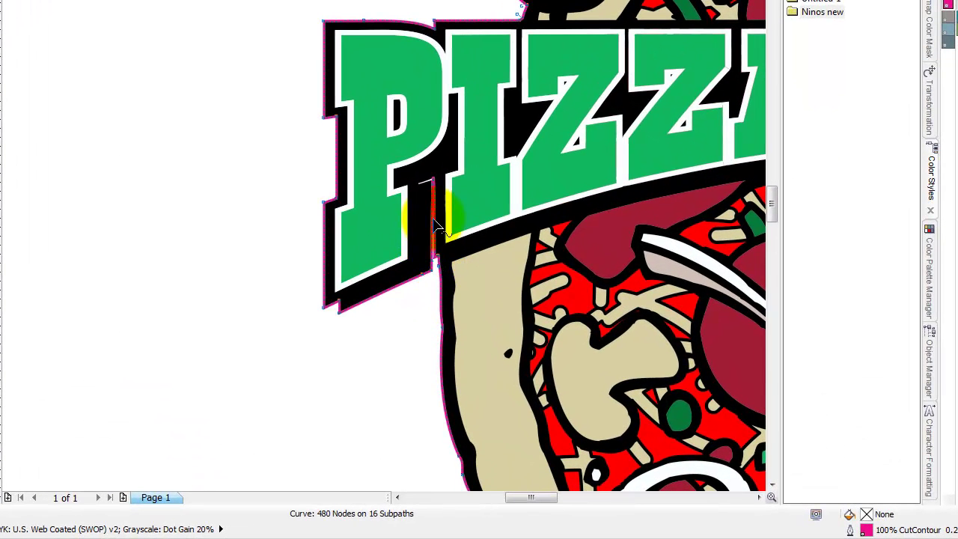
{"action": "right_click", "coordinate": [434, 221]}
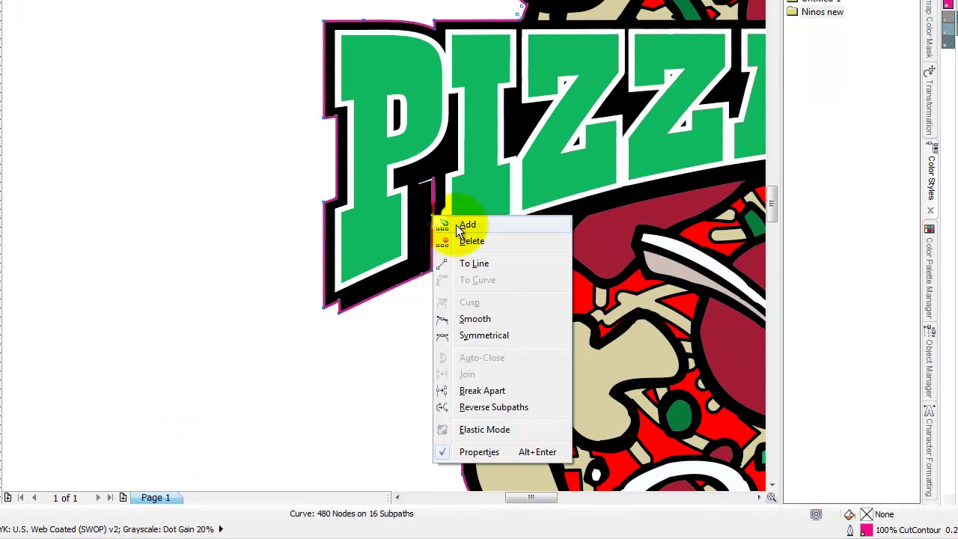
{"action": "left_click", "coordinate": [473, 263]}
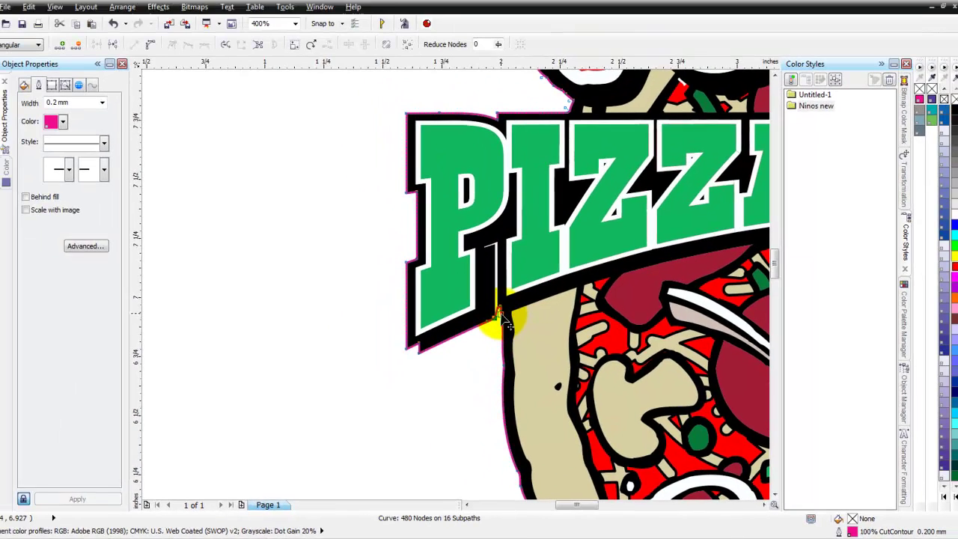
{"action": "scroll", "coordinate": [472, 265], "scroll_direction": "up", "scroll_amount": 5}
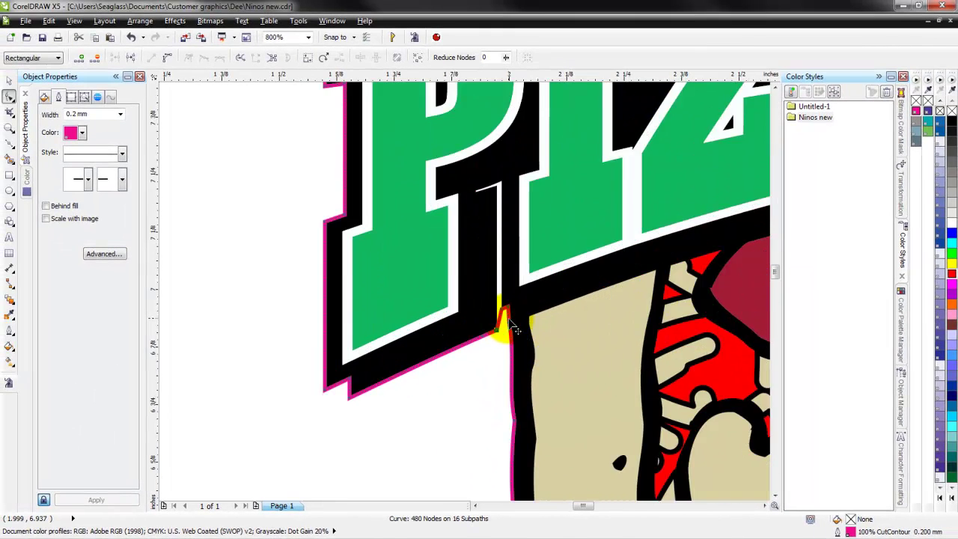
{"action": "left_click_drag", "start_coordinate": [506, 323], "coordinate": [498, 154]}
{"action": "scroll", "coordinate": [496, 222], "scroll_direction": "down", "scroll_amount": 1}
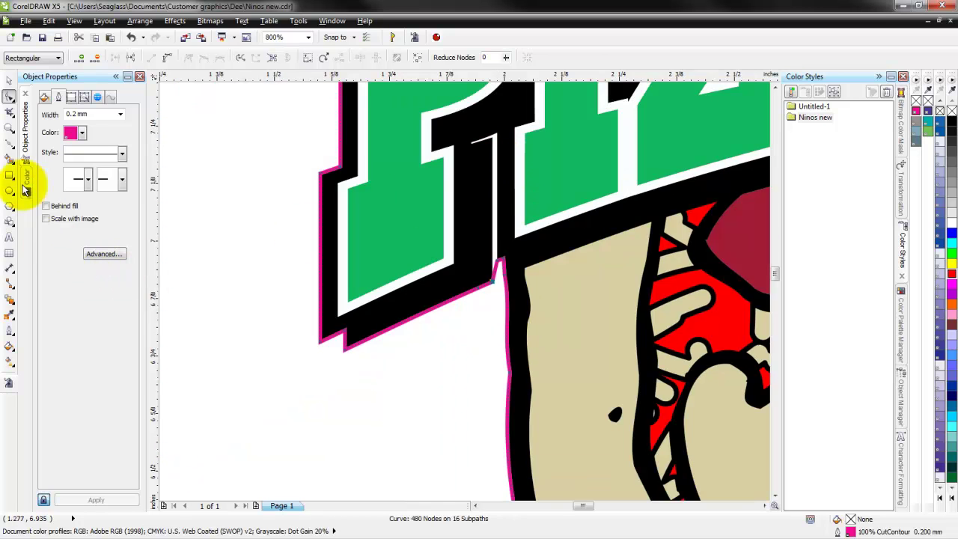
Step: Smart Fill the gap beside the P's stem with black sampled from the artwork and no outline
{"action": "left_click", "coordinate": [9, 158]}
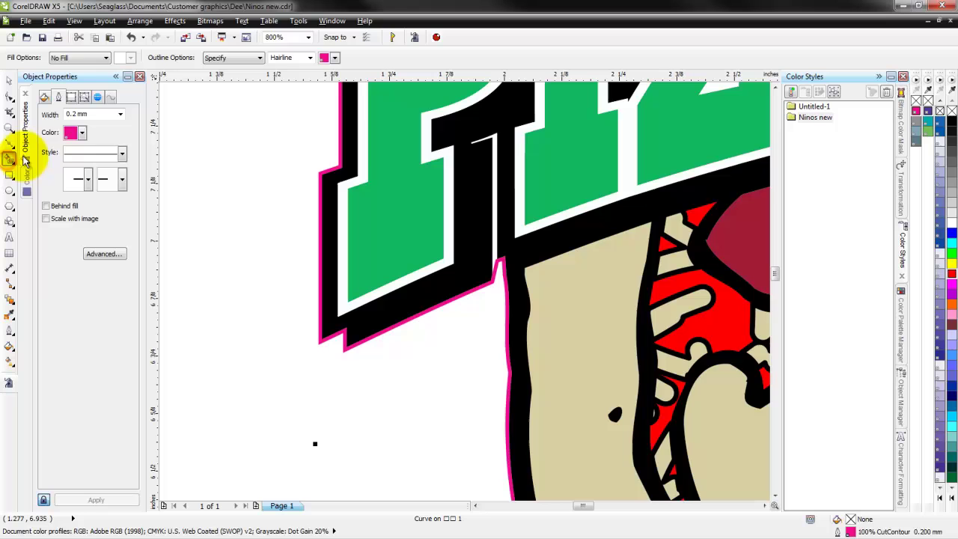
{"action": "left_click", "coordinate": [107, 58]}
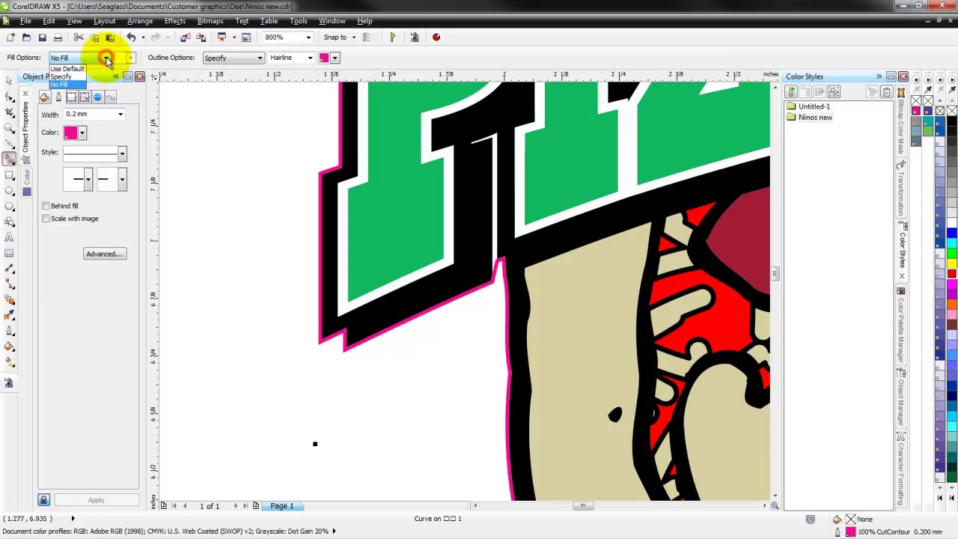
{"action": "left_click", "coordinate": [62, 76]}
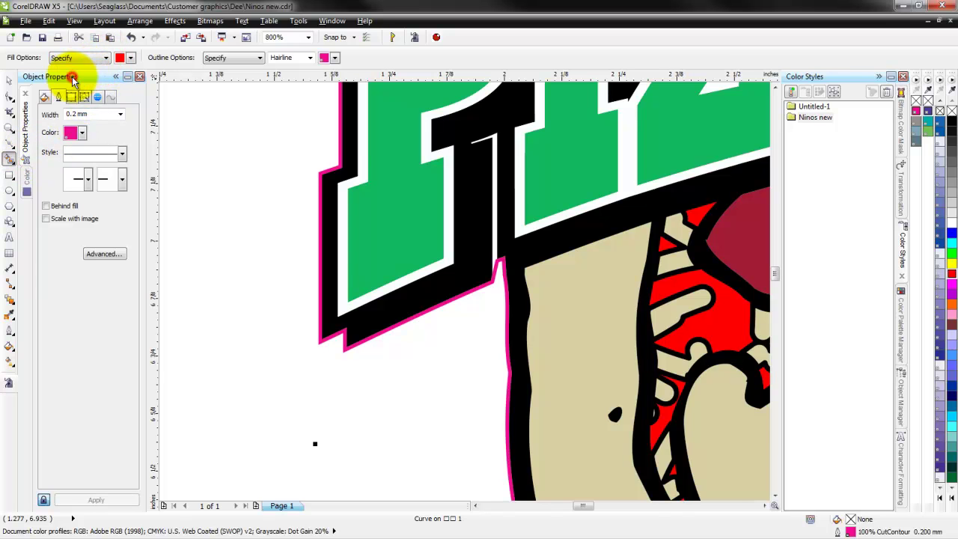
{"action": "left_click", "coordinate": [131, 58]}
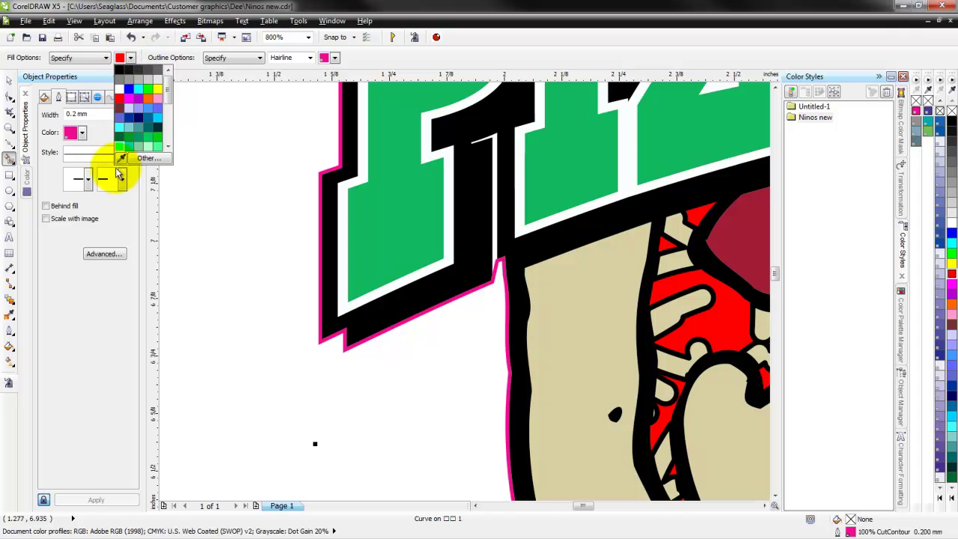
{"action": "left_click", "coordinate": [121, 159]}
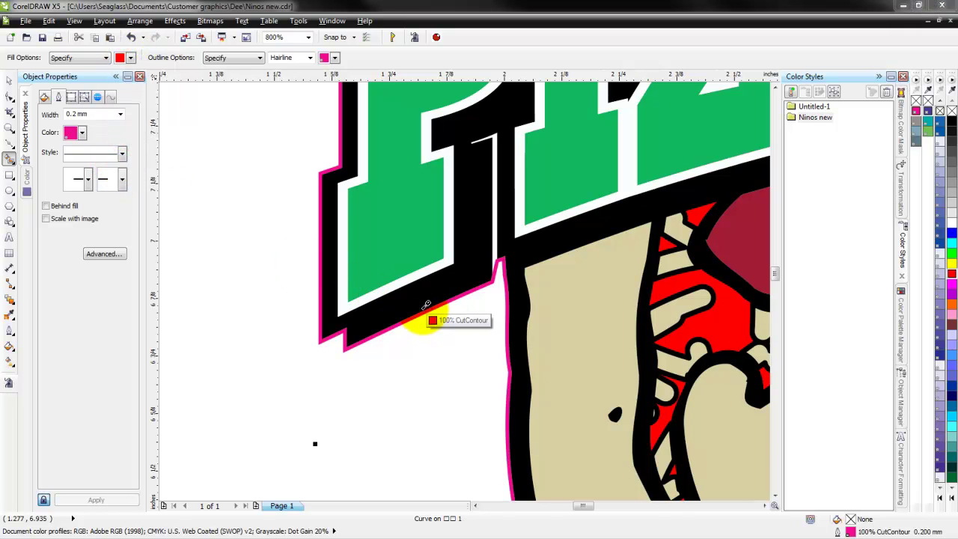
{"action": "left_click", "coordinate": [420, 302]}
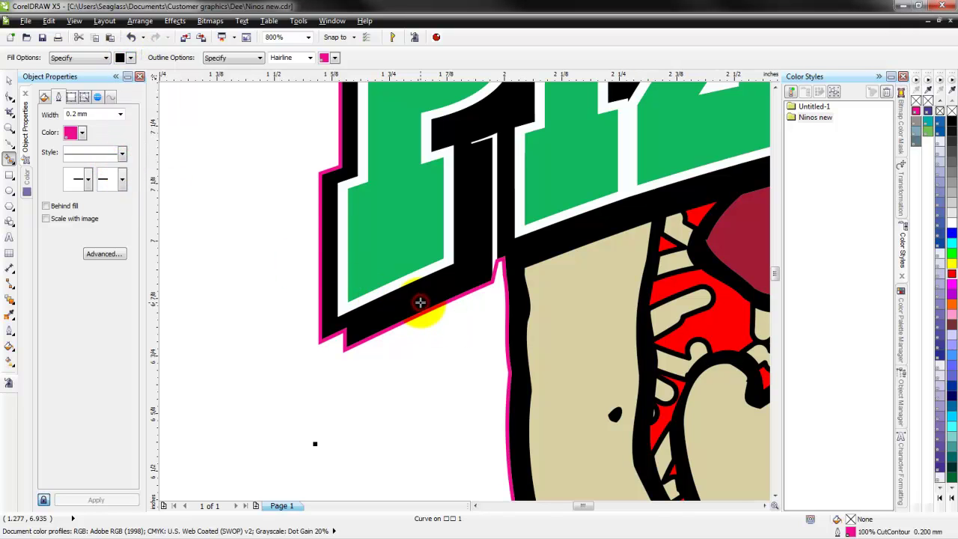
{"action": "left_click", "coordinate": [260, 60]}
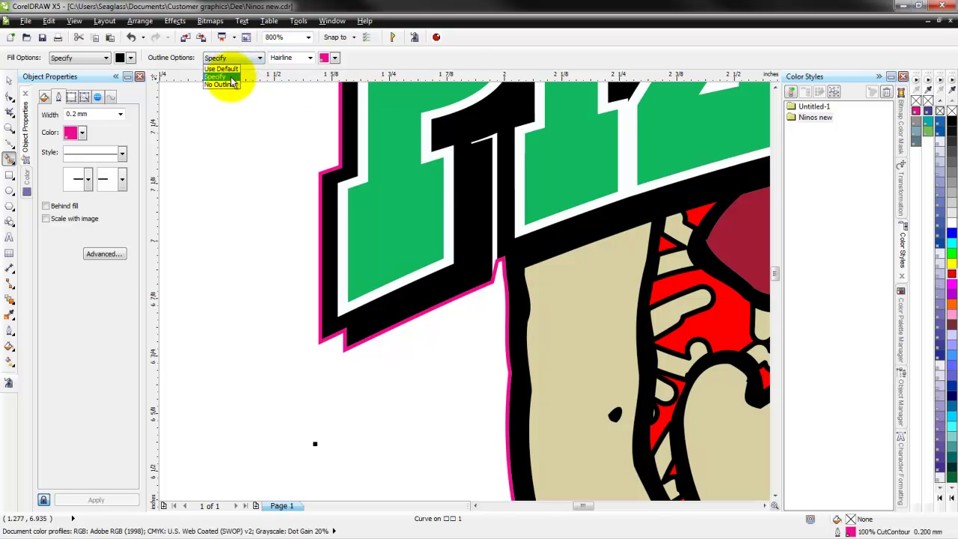
{"action": "left_click", "coordinate": [230, 82]}
{"action": "left_click", "coordinate": [483, 159]}
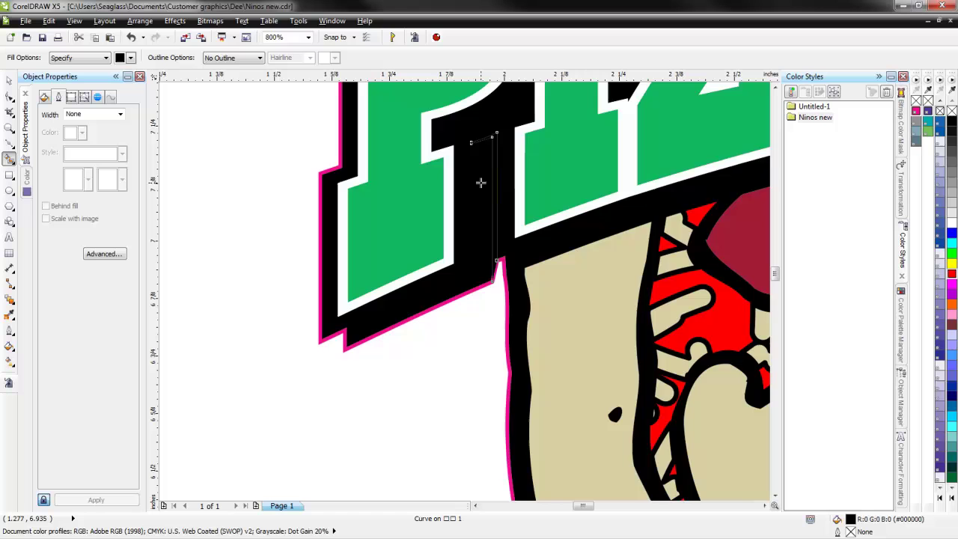
{"action": "scroll", "coordinate": [495, 178], "scroll_direction": "up", "scroll_amount": 1}
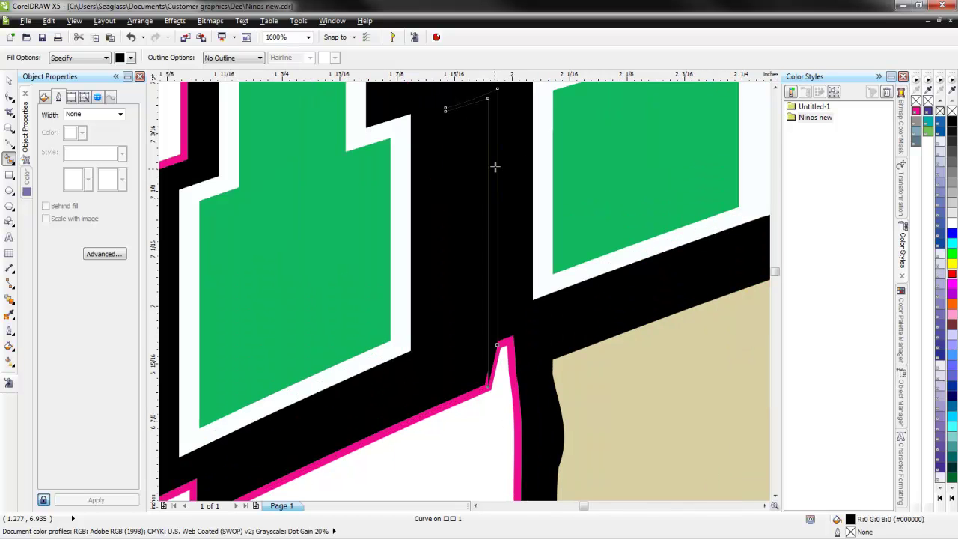
Step: Delete the thin black filler sliver beside the P
{"action": "left_click", "coordinate": [9, 80]}
{"action": "left_click", "coordinate": [414, 211]}
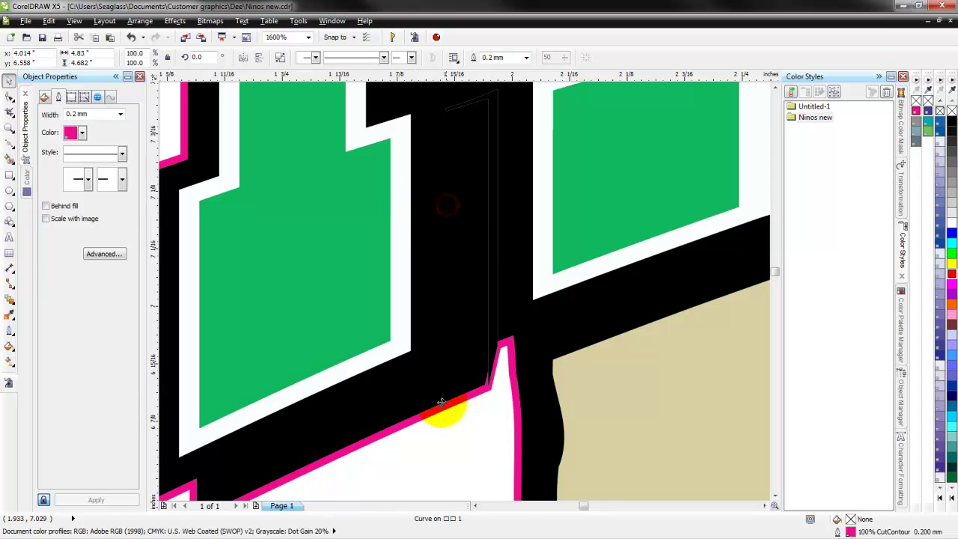
{"action": "left_click", "coordinate": [494, 217]}
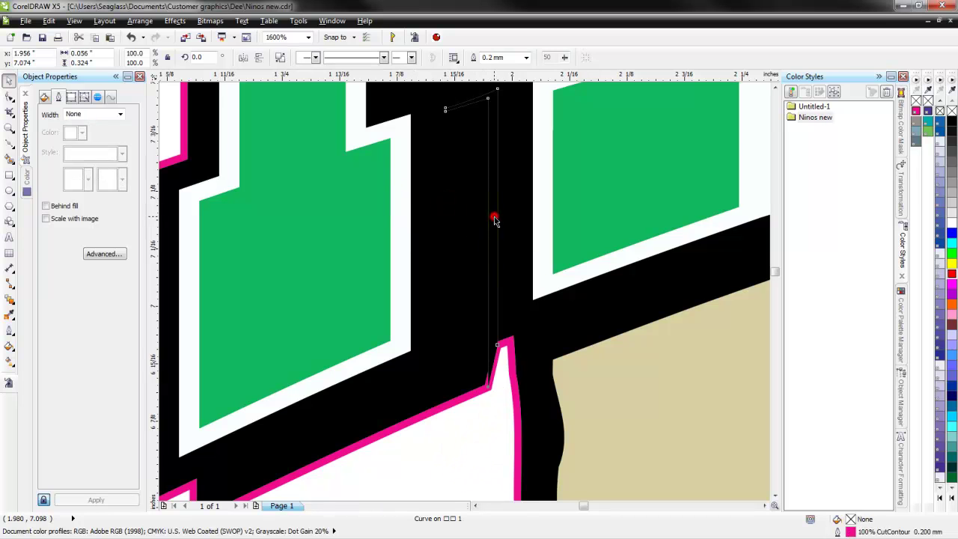
{"action": "key", "text": "Delete"}
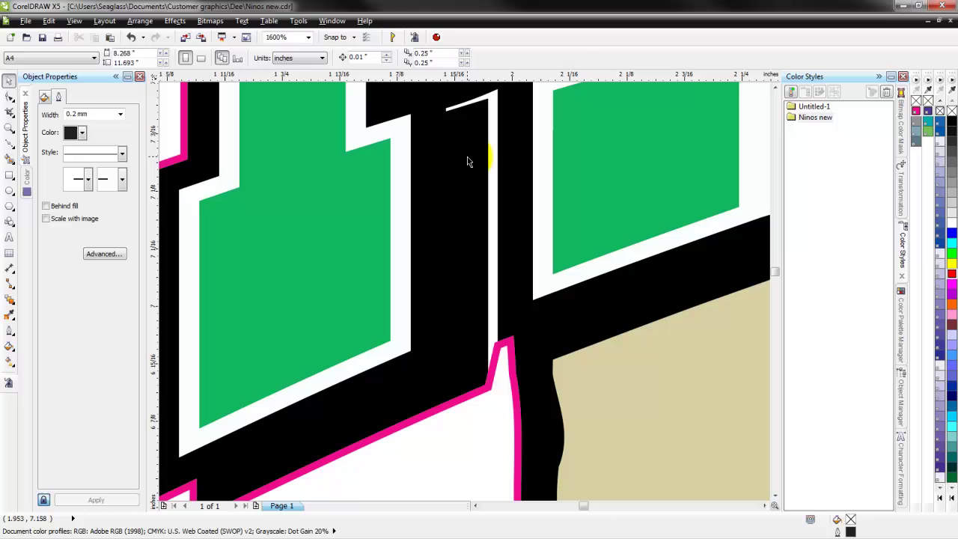
Step: Delete the magenta cut-contour curve from around the logo, leaving the logo group selected
{"action": "double_click", "coordinate": [467, 159]}
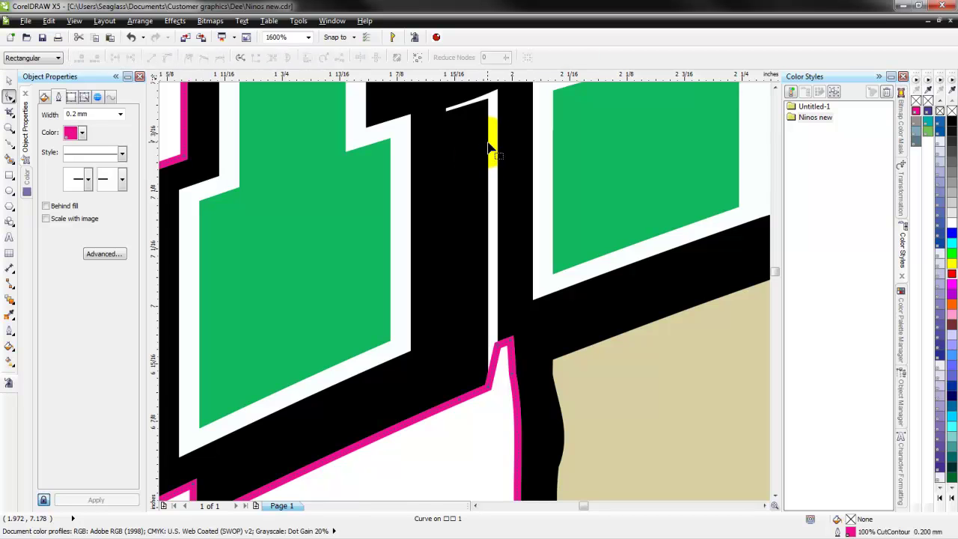
{"action": "left_click", "coordinate": [488, 145]}
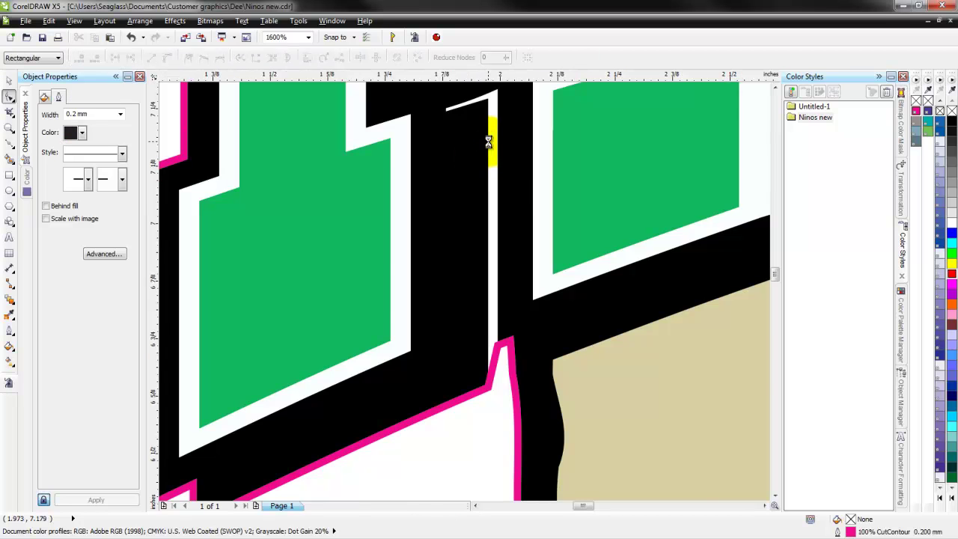
{"action": "scroll", "coordinate": [488, 145], "scroll_direction": "down", "scroll_amount": 1}
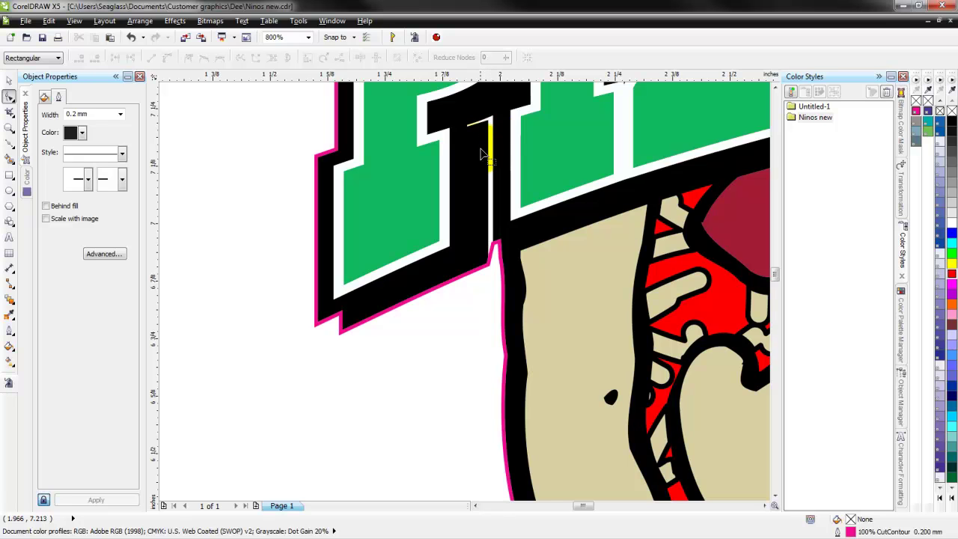
{"action": "scroll", "coordinate": [482, 129], "scroll_direction": "up", "scroll_amount": 2}
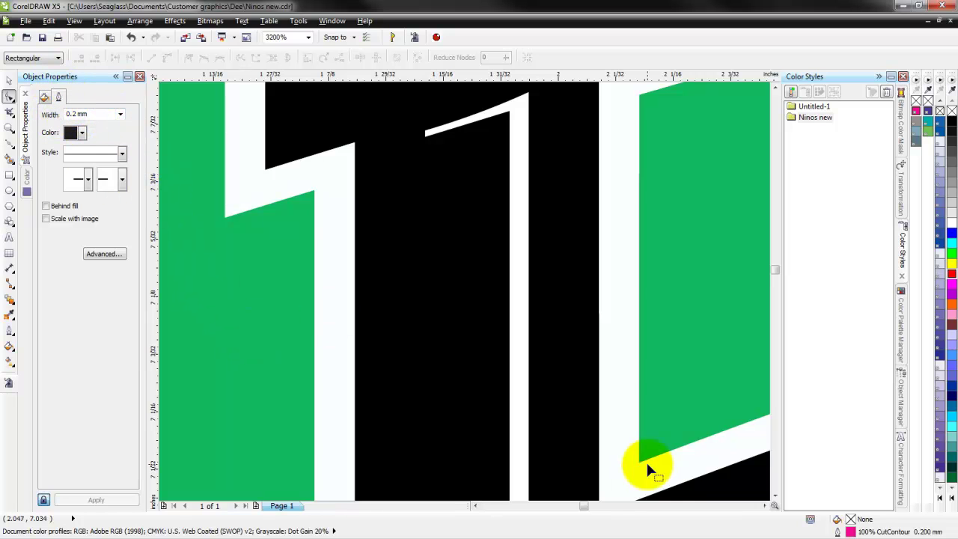
{"action": "scroll", "coordinate": [489, 240], "scroll_direction": "down", "scroll_amount": 2}
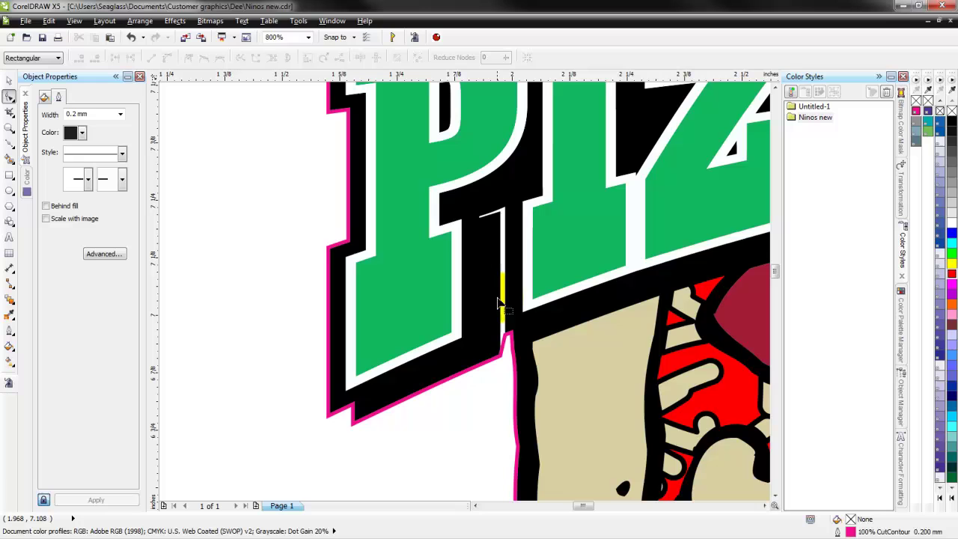
{"action": "key", "text": "space"}
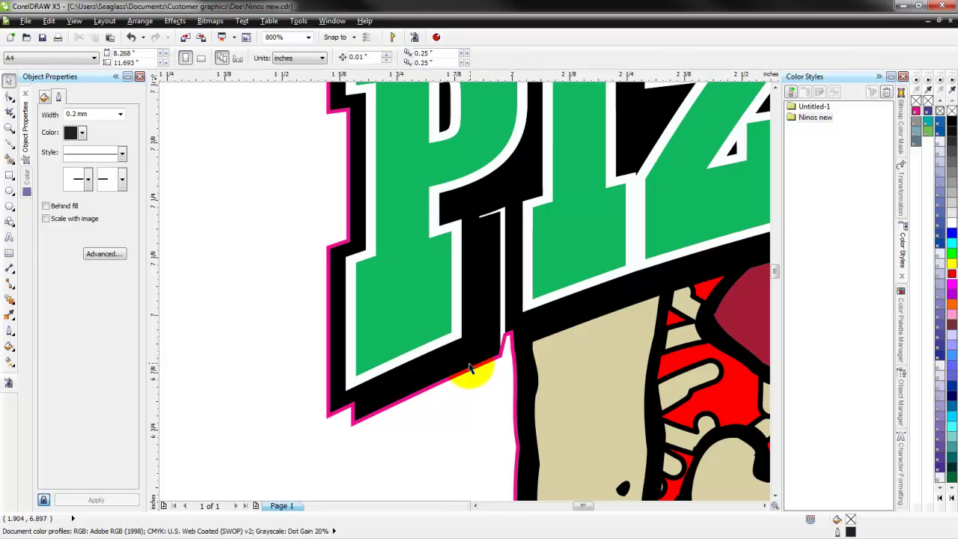
{"action": "left_click", "coordinate": [471, 367]}
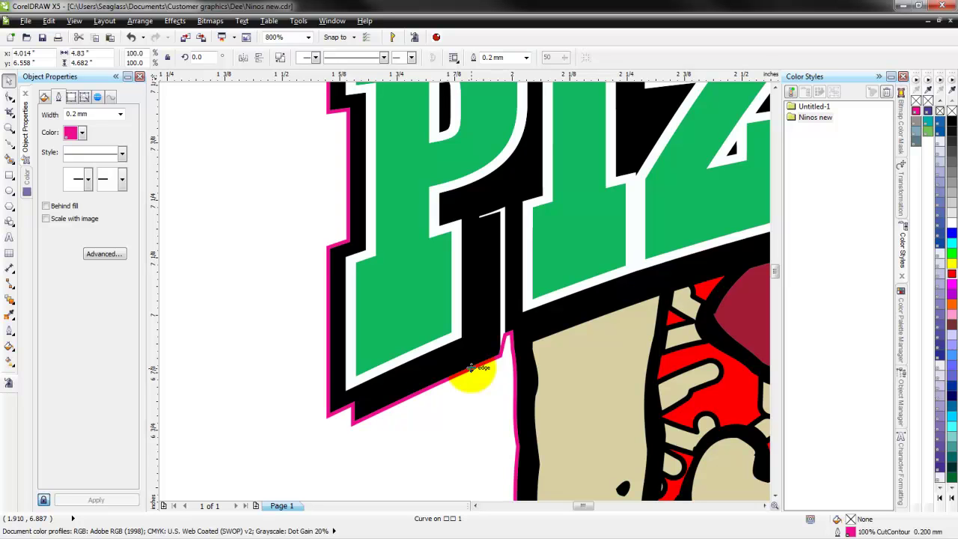
{"action": "key", "text": "Delete"}
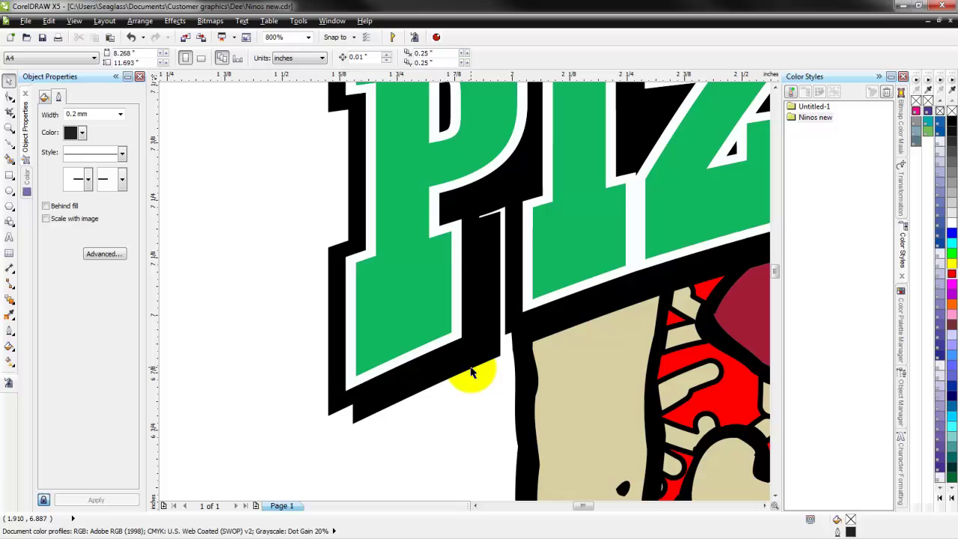
{"action": "left_click", "coordinate": [502, 260]}
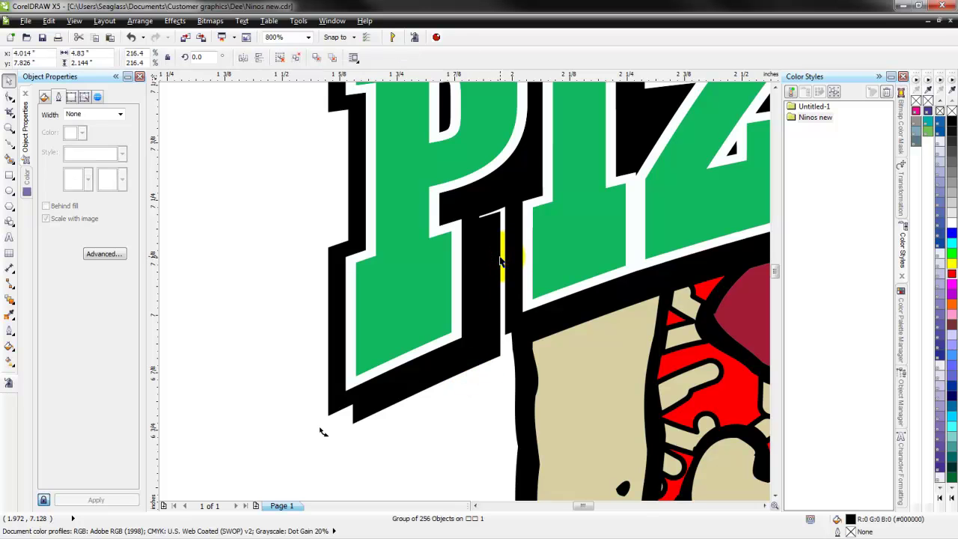
Step: Ungroup the logo artwork and clear the selection
{"action": "right_click", "coordinate": [501, 260]}
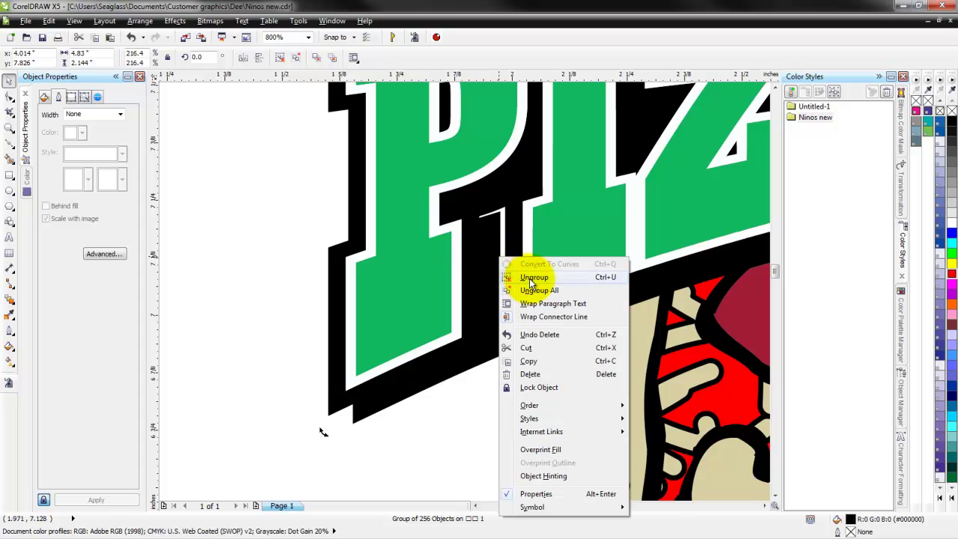
{"action": "left_click", "coordinate": [532, 279]}
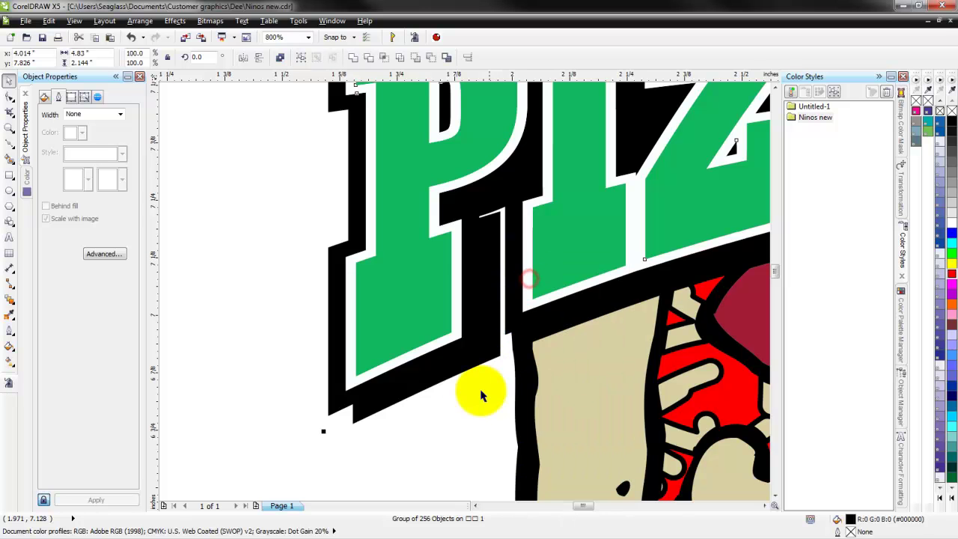
{"action": "left_click", "coordinate": [266, 283]}
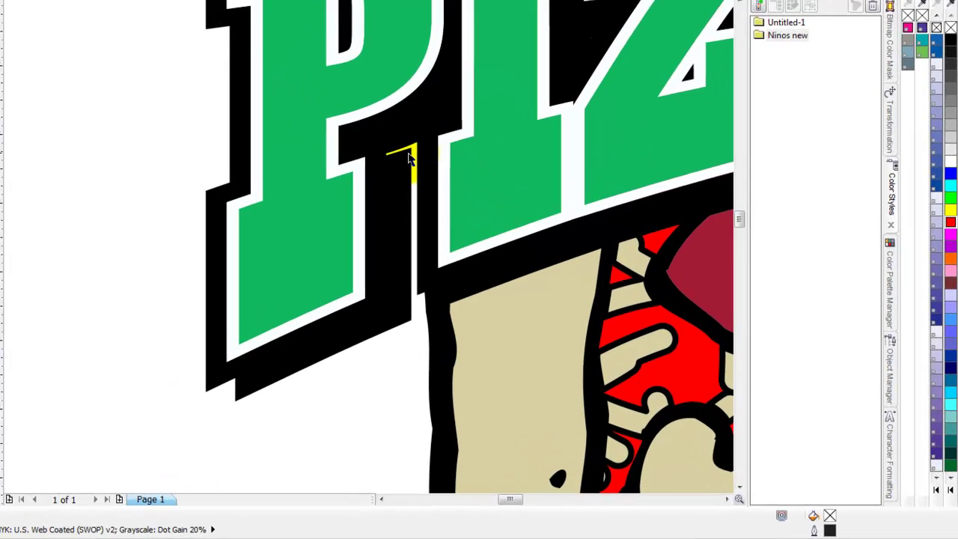
Step: Reshape the black backing behind PIZ, straightening a segment and pulling its tip down to close the sliver
{"action": "left_click", "coordinate": [409, 157]}
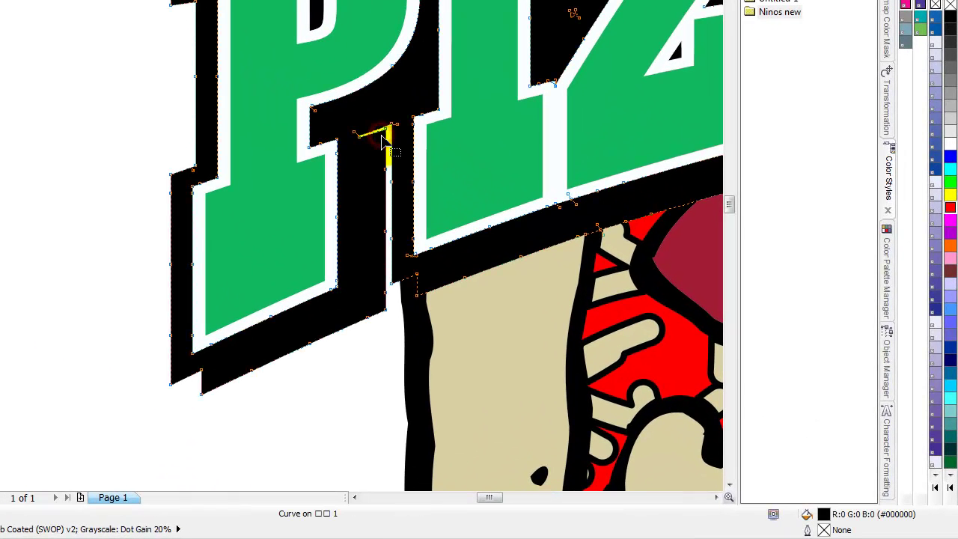
{"action": "left_click", "coordinate": [416, 146]}
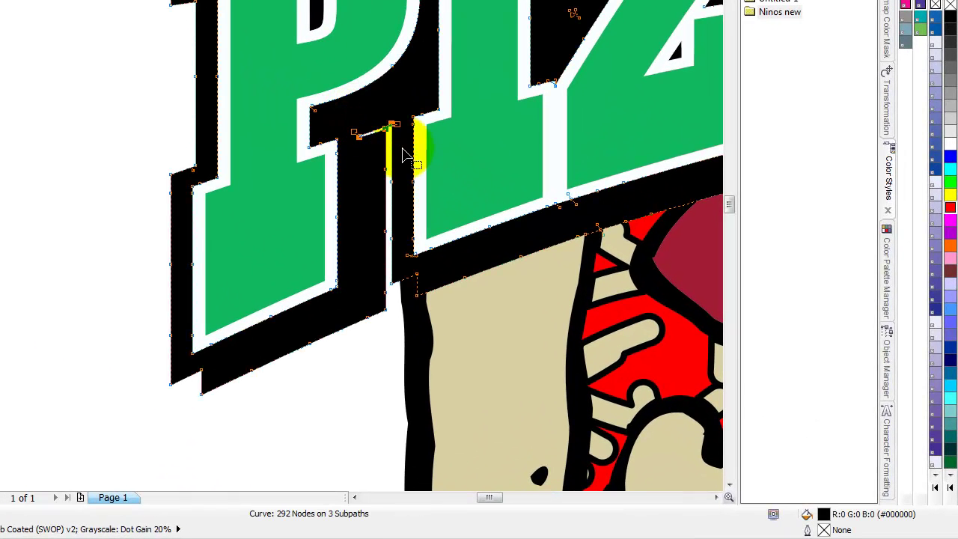
{"action": "mouse_move", "coordinate": [402, 147]}
{"action": "left_mouse_down"}
{"action": "mouse_move", "coordinate": [389, 296]}
{"action": "mouse_move", "coordinate": [389, 178]}
{"action": "mouse_move", "coordinate": [396, 192]}
{"action": "mouse_move", "coordinate": [392, 186]}
{"action": "left_mouse_up"}
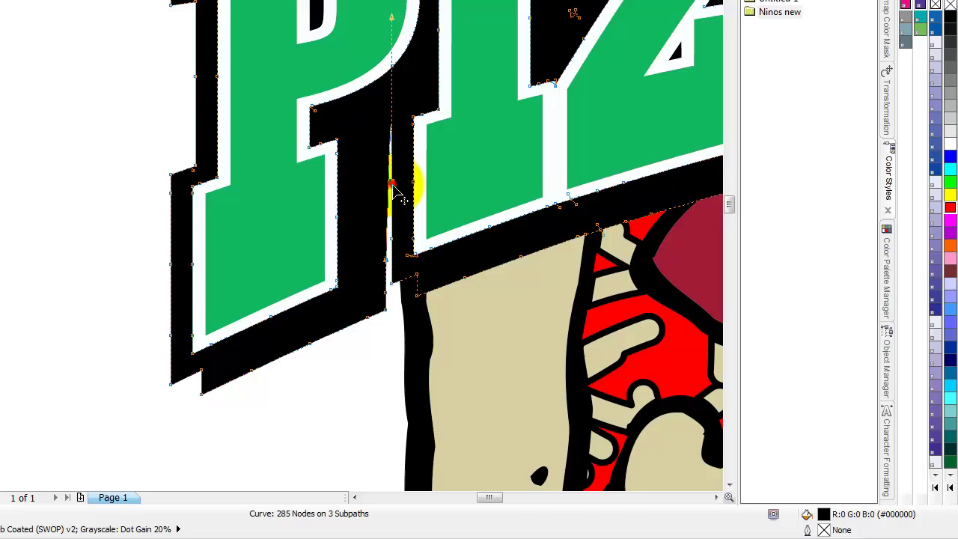
{"action": "right_click", "coordinate": [400, 188]}
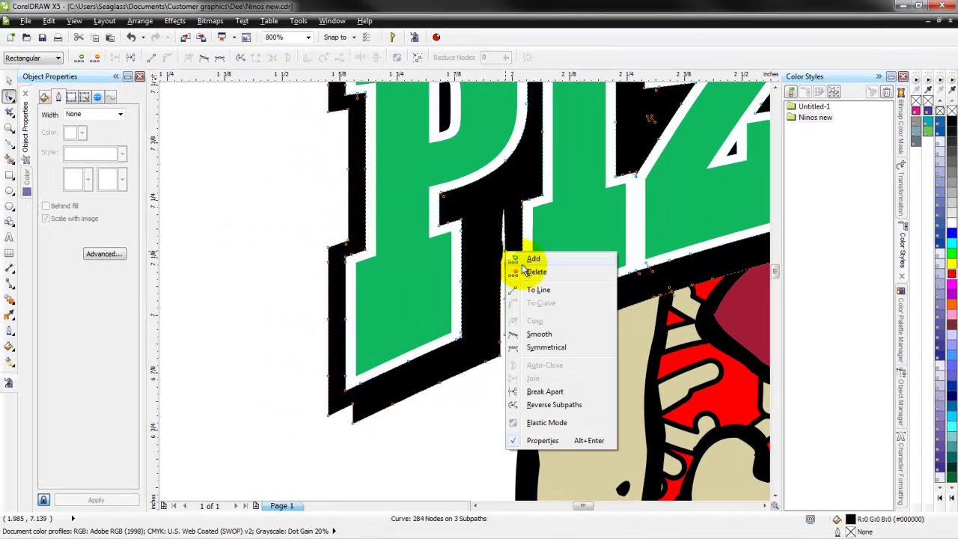
{"action": "left_click", "coordinate": [532, 290]}
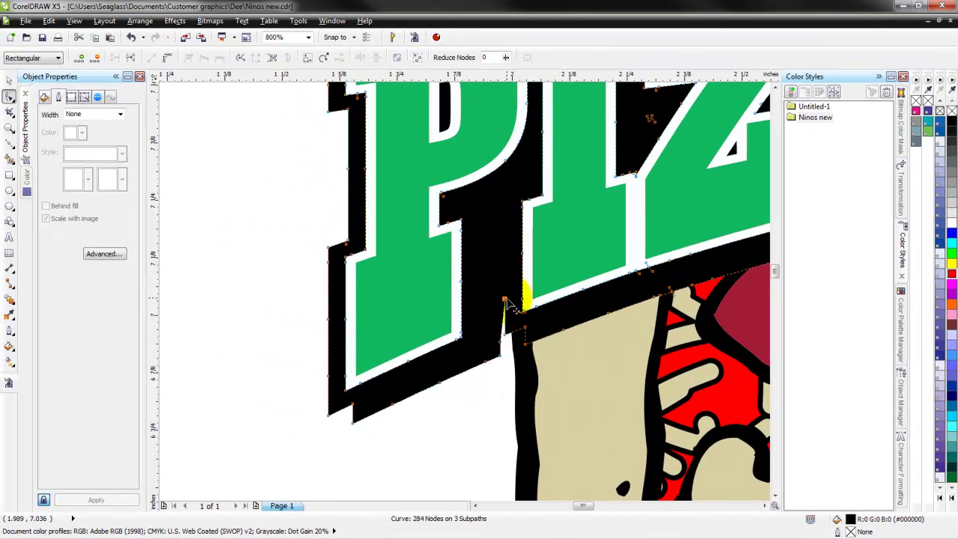
{"action": "left_click_drag", "start_coordinate": [506, 303], "coordinate": [504, 326]}
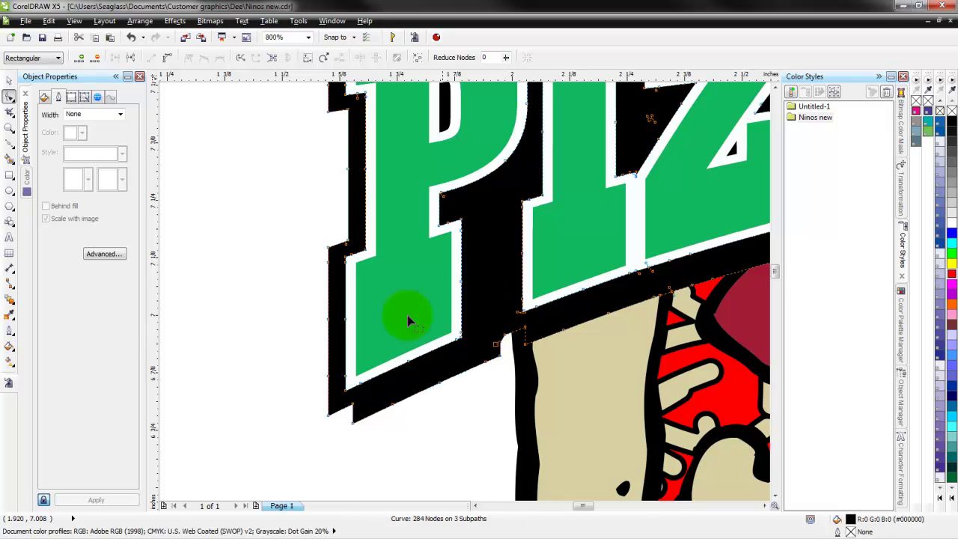
Step: Nudge the black backing beside the P's stem and check the 480-node CutContour outline around the logo
{"action": "key", "text": "space"}
{"action": "left_click", "coordinate": [278, 342]}
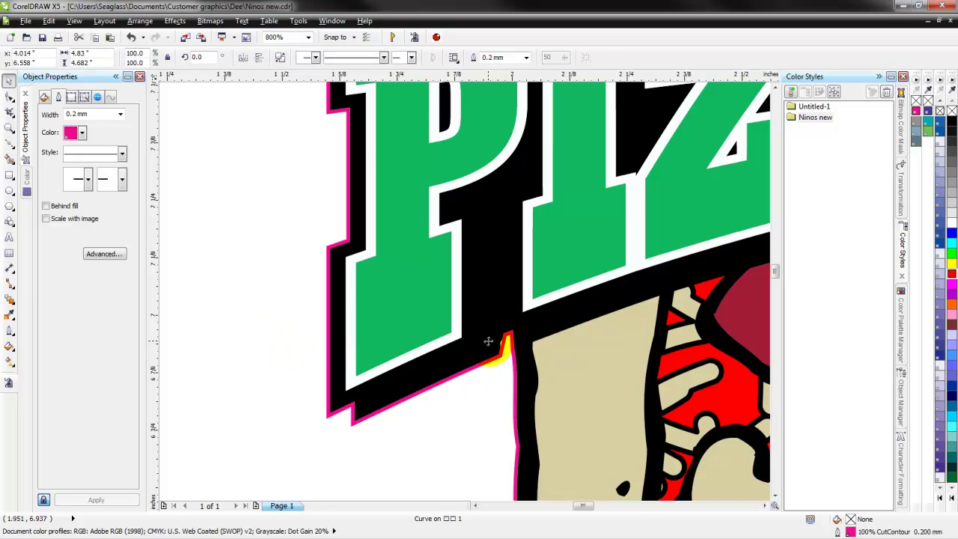
{"action": "scroll", "coordinate": [500, 345], "scroll_direction": "up", "scroll_amount": 2}
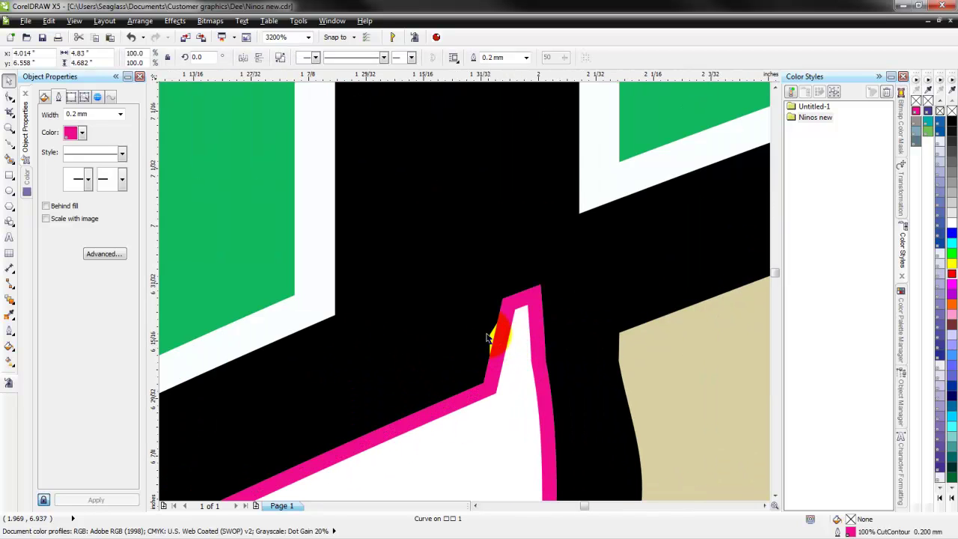
{"action": "double_click", "coordinate": [490, 337]}
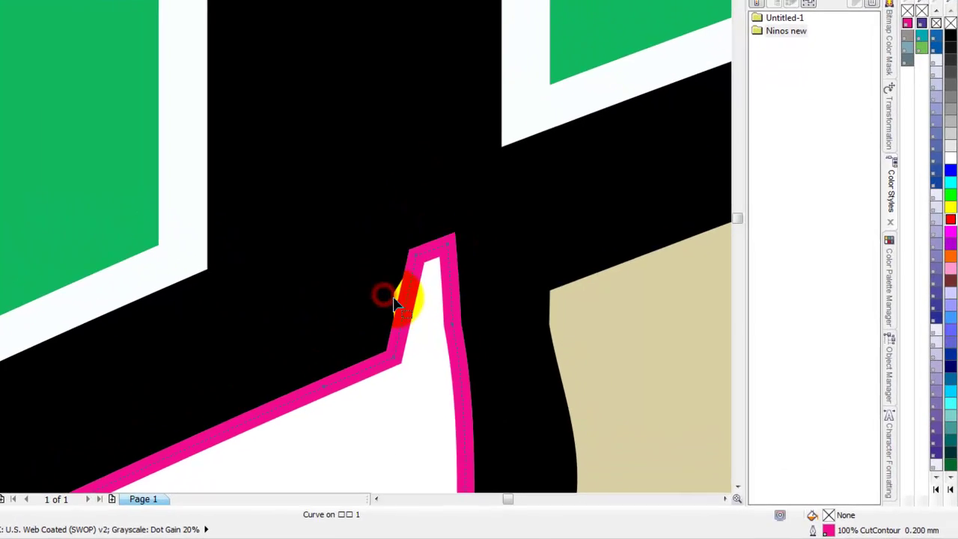
{"action": "left_click_drag", "start_coordinate": [374, 290], "coordinate": [387, 292]}
{"action": "left_click", "coordinate": [360, 280]}
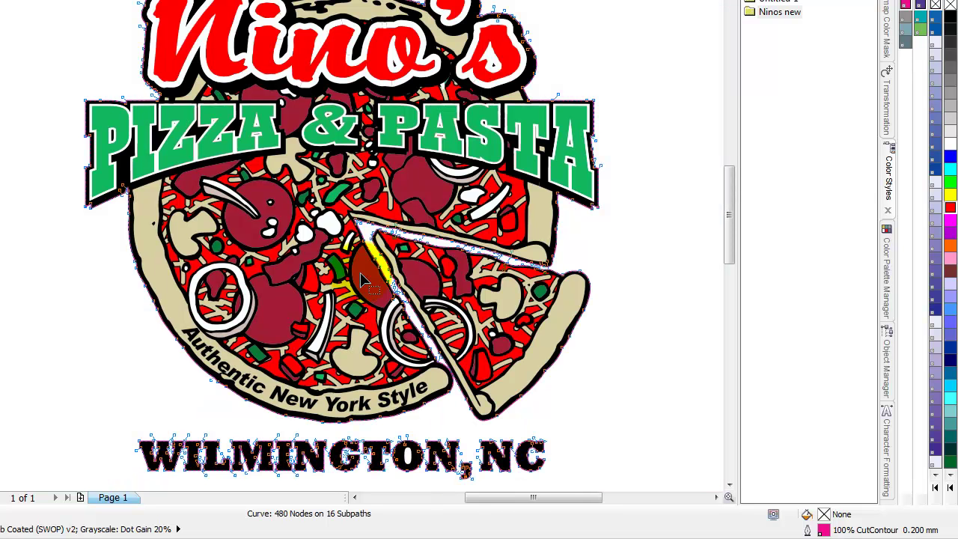
{"action": "left_click", "coordinate": [53, 260]}
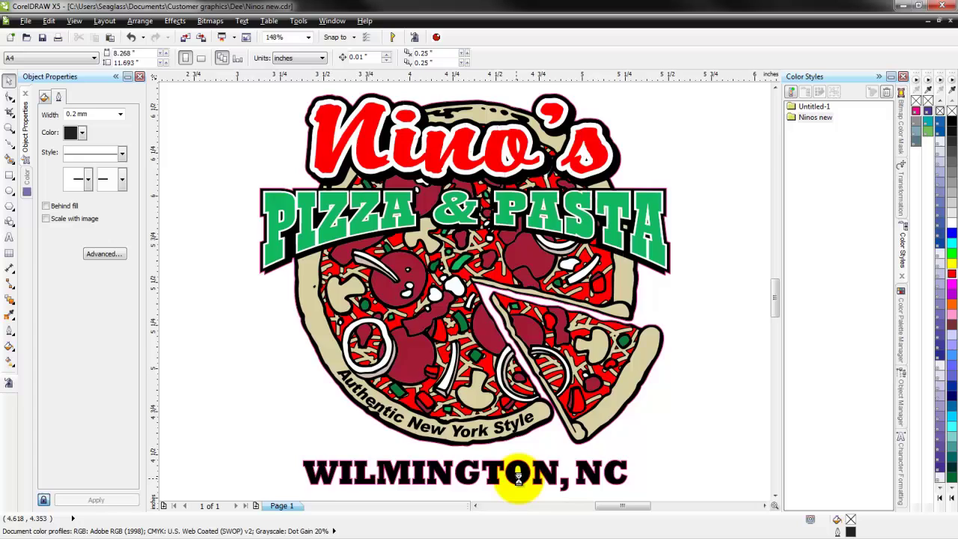
Step: Choose the Smart Fill tool and set its fill option to No Fill
{"action": "scroll", "coordinate": [516, 482], "scroll_direction": "up", "scroll_amount": 2}
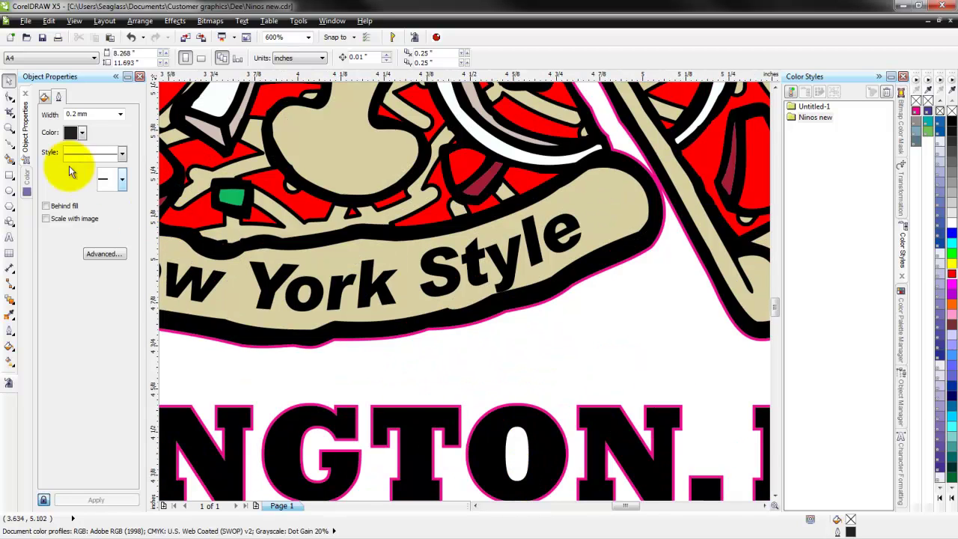
{"action": "left_click", "coordinate": [9, 158]}
{"action": "left_click", "coordinate": [105, 58]}
{"action": "left_click", "coordinate": [72, 81]}
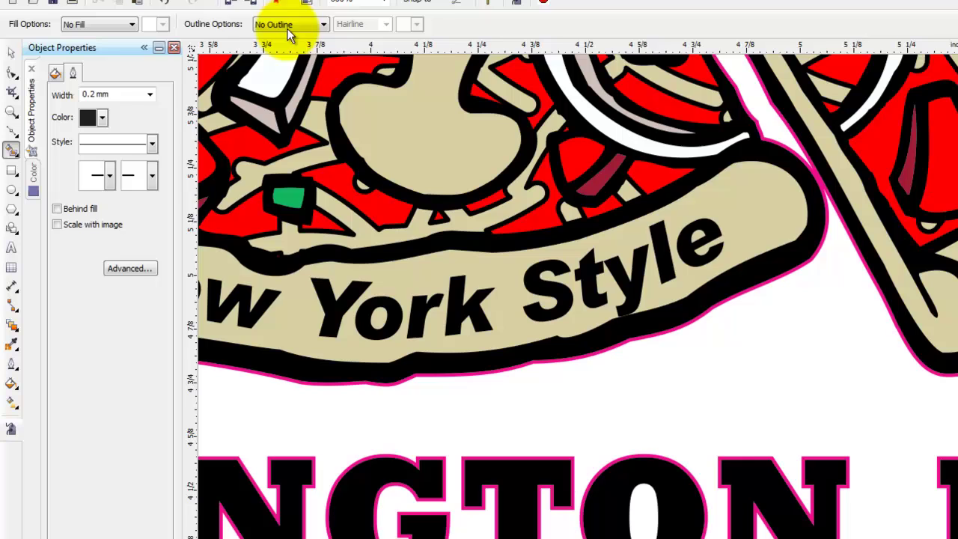
Step: Specify a magenta outline for Smart Fill and create the shape inside WILMINGTON's O
{"action": "left_click", "coordinate": [277, 48]}
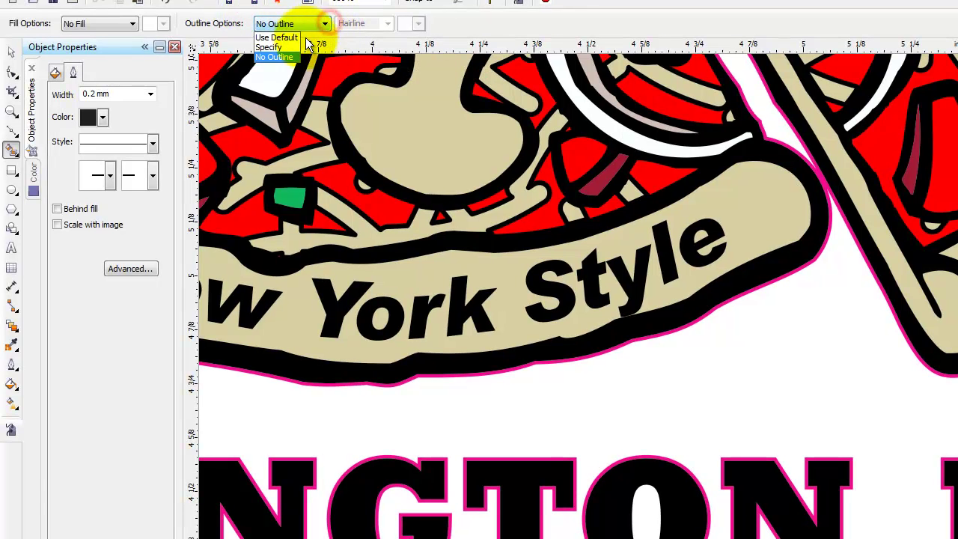
{"action": "left_click", "coordinate": [284, 47]}
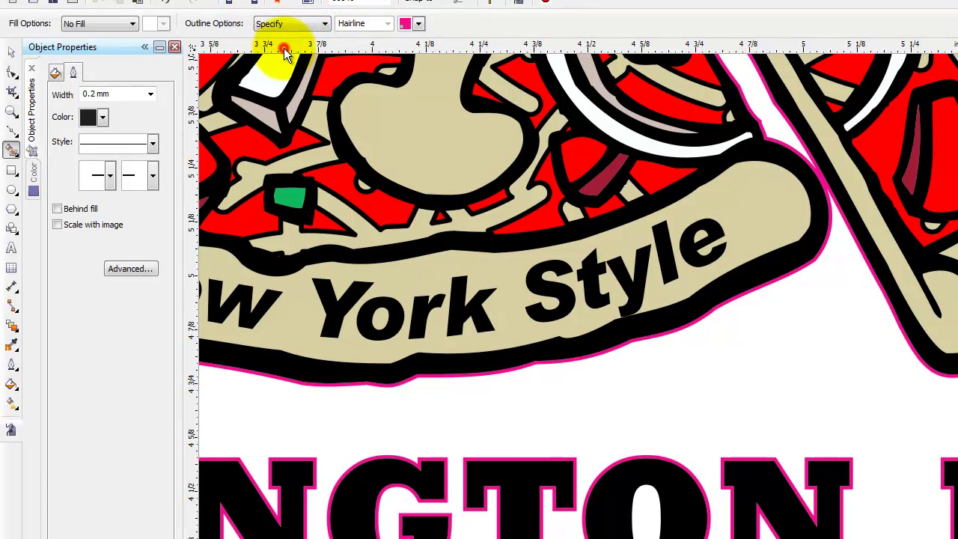
{"action": "left_click", "coordinate": [419, 24]}
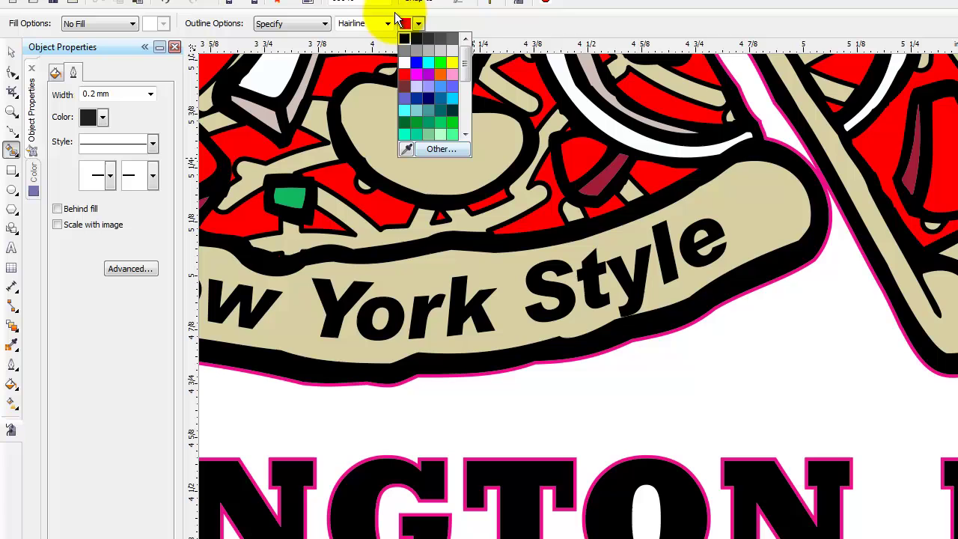
{"action": "left_click", "coordinate": [416, 74]}
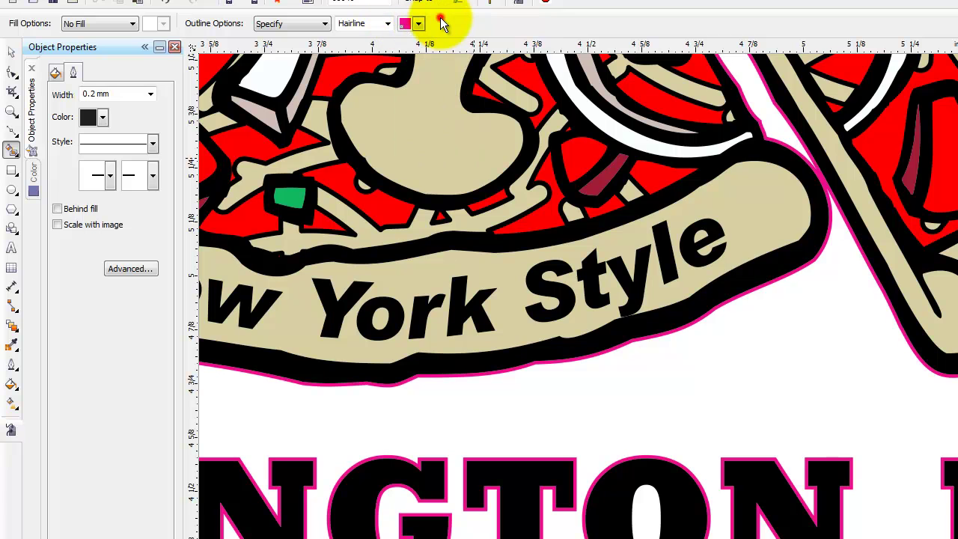
{"action": "left_click", "coordinate": [644, 511]}
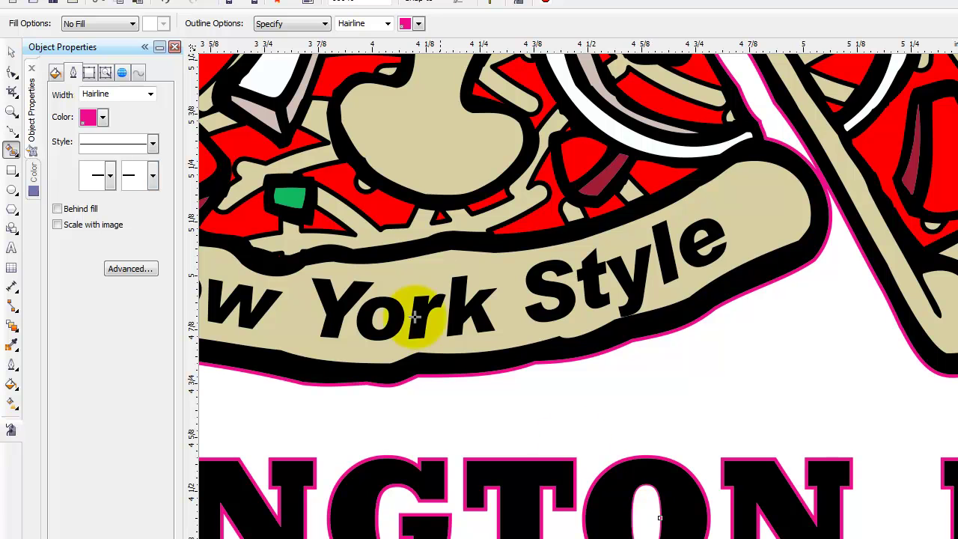
Step: Set the O shape's outline width to 0.2 mm in Object Properties, then deselect it
{"action": "left_click", "coordinate": [150, 94]}
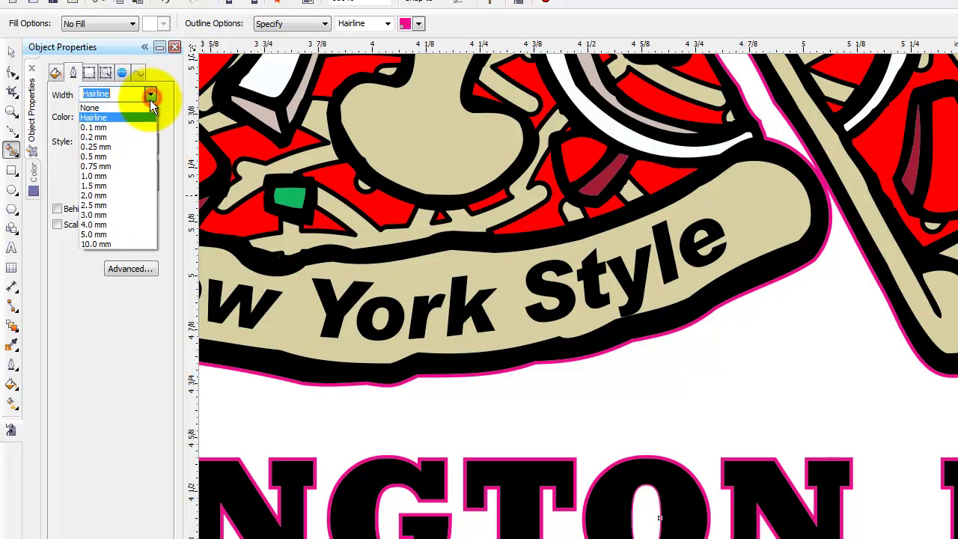
{"action": "left_click", "coordinate": [115, 136]}
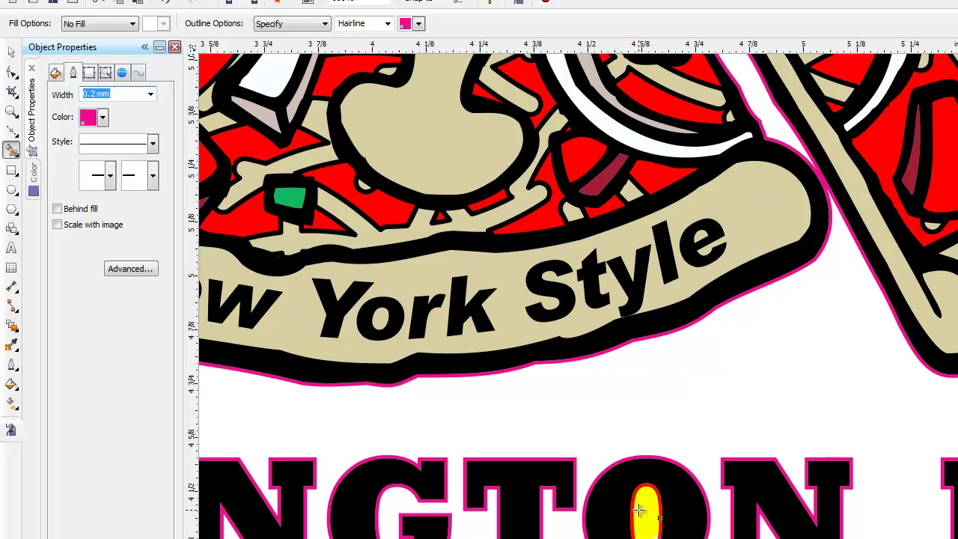
{"action": "key", "text": "alt+Down"}
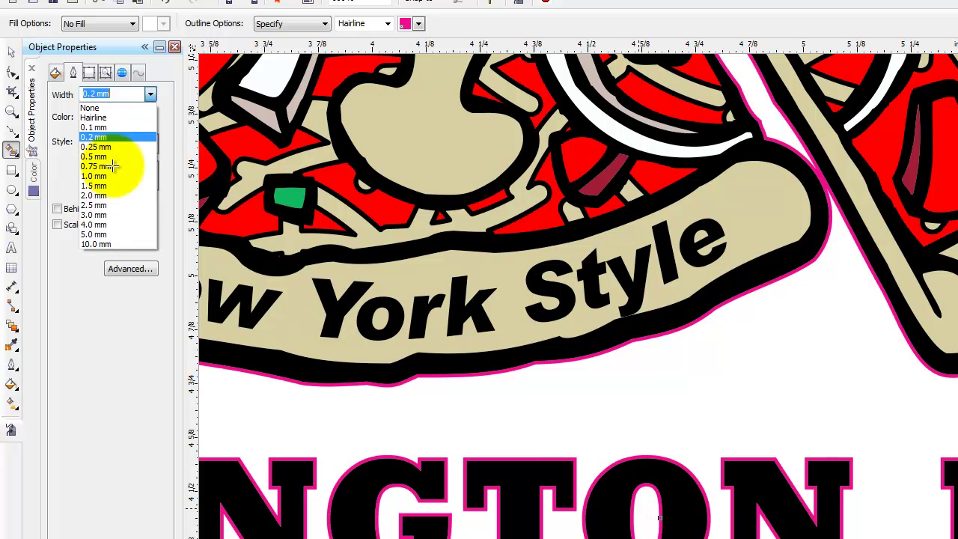
{"action": "left_click", "coordinate": [114, 367]}
{"action": "left_click", "coordinate": [11, 51]}
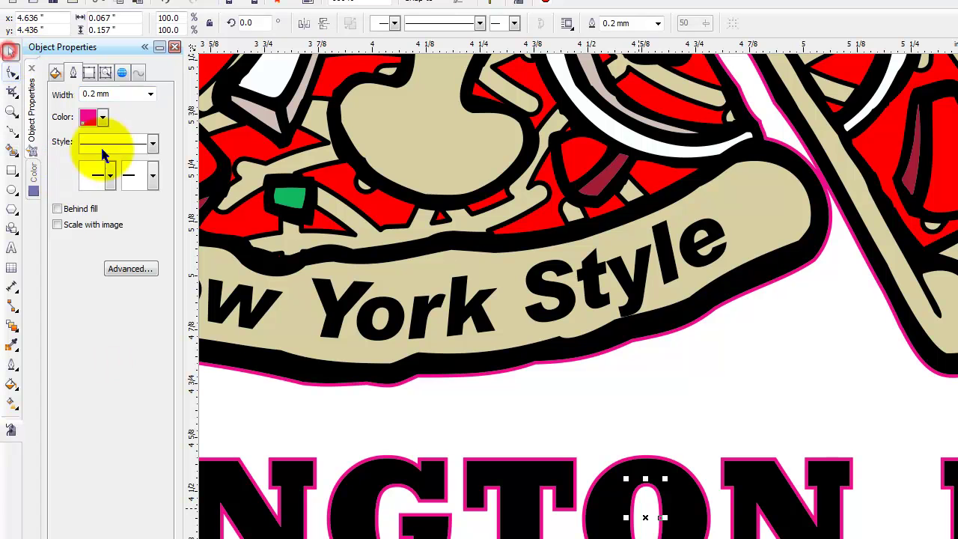
{"action": "left_click", "coordinate": [718, 424]}
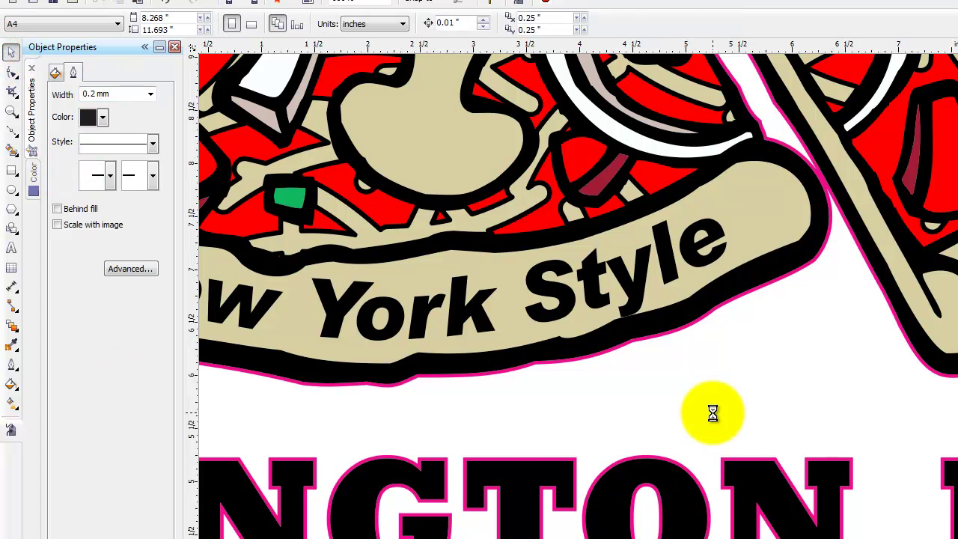
{"action": "scroll", "coordinate": [711, 416], "scroll_direction": "down", "scroll_amount": 3}
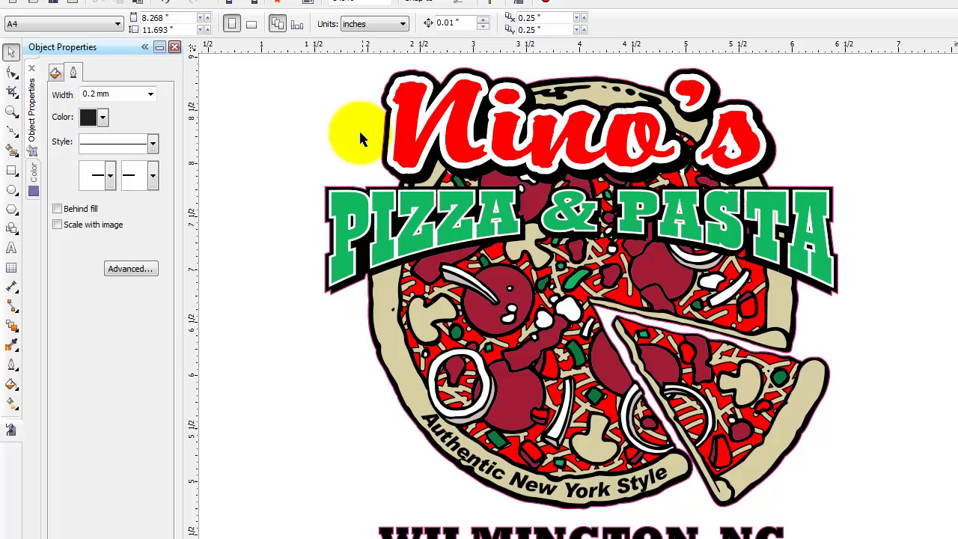